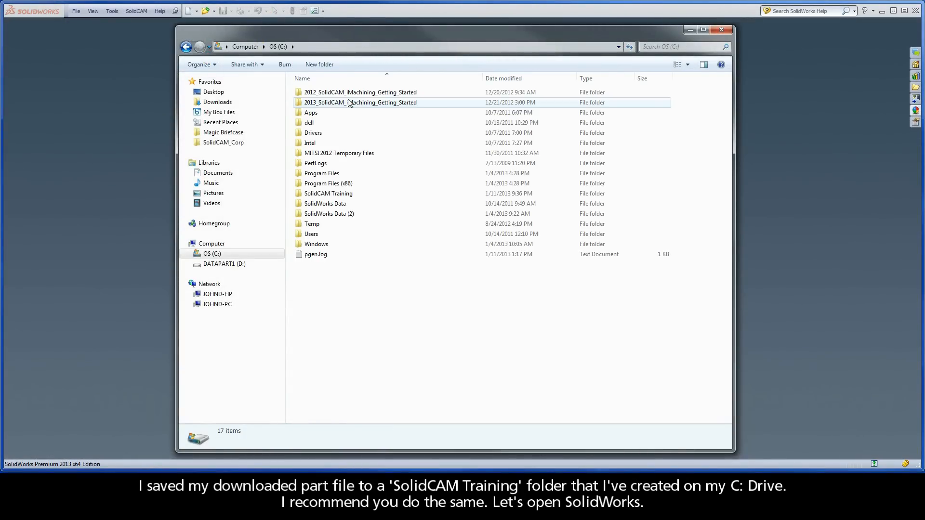
- Switch to SolidWorks and open SCAerospacePart1.SLDPRT from the SolidCAM Training folder on the C: drive
{"action": "double_click", "coordinate": [357, 195]}
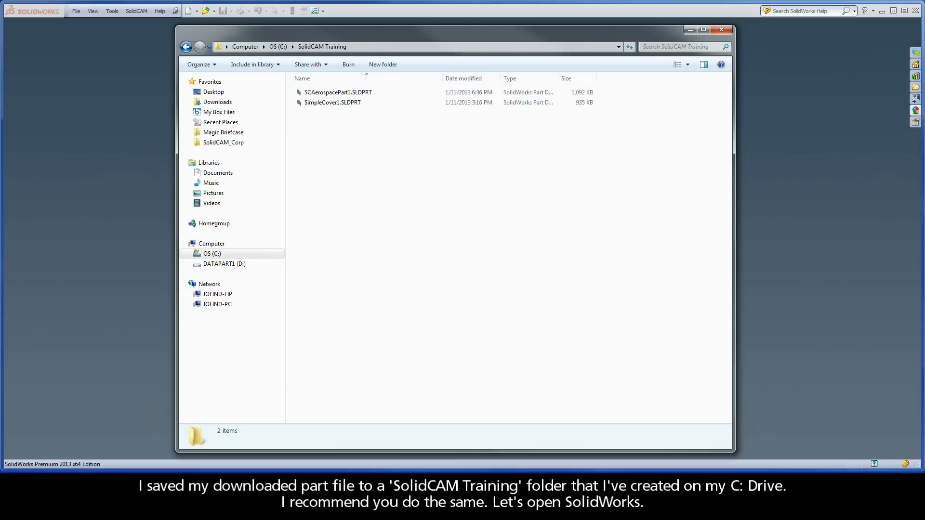
{"action": "key", "text": "alt+Tab"}
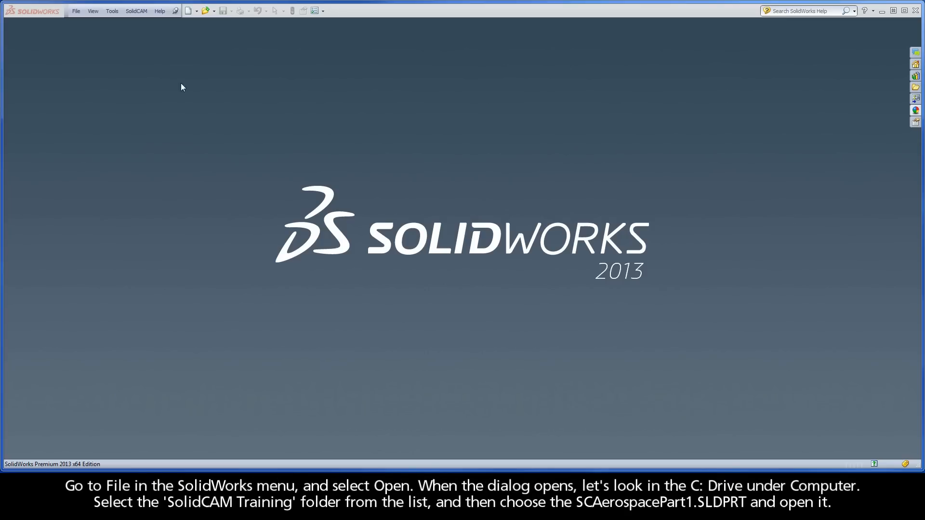
{"action": "left_click", "coordinate": [77, 12]}
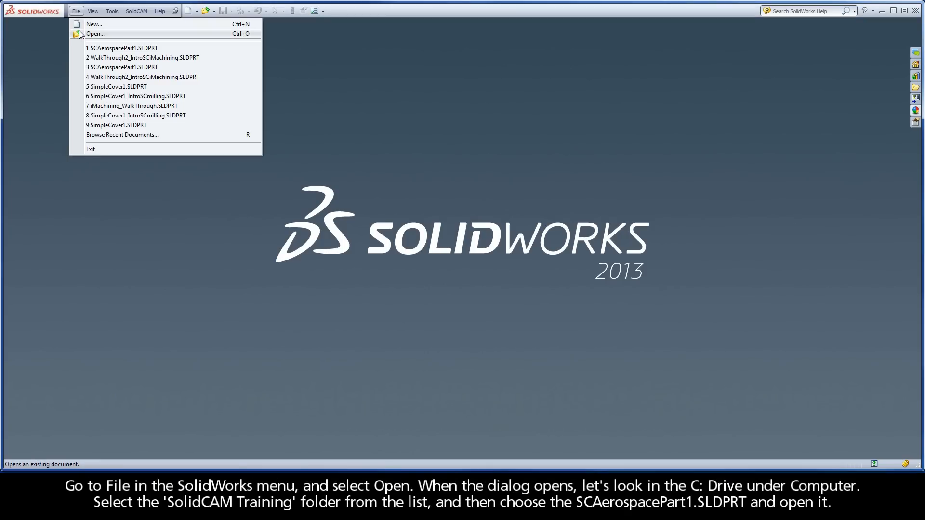
{"action": "left_click", "coordinate": [104, 34]}
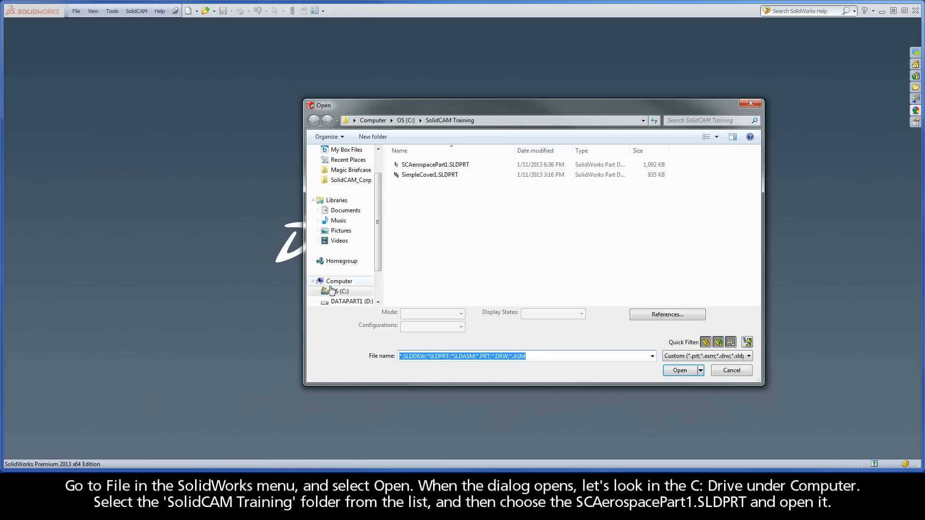
{"action": "left_click", "coordinate": [340, 292]}
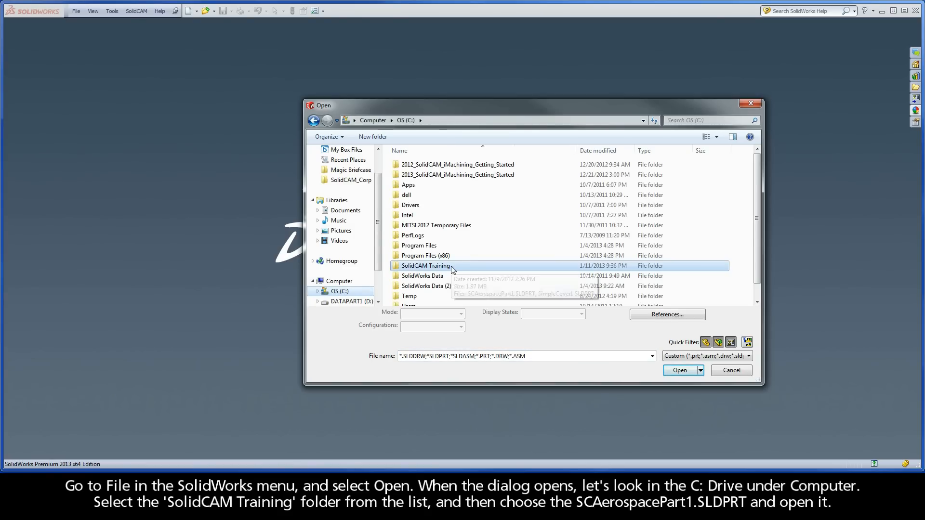
{"action": "double_click", "coordinate": [426, 266]}
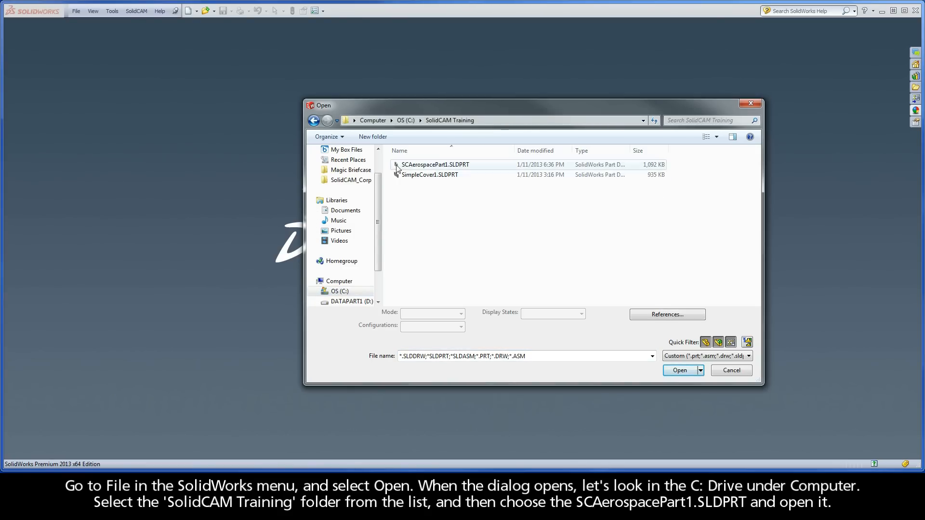
{"action": "left_click", "coordinate": [470, 168]}
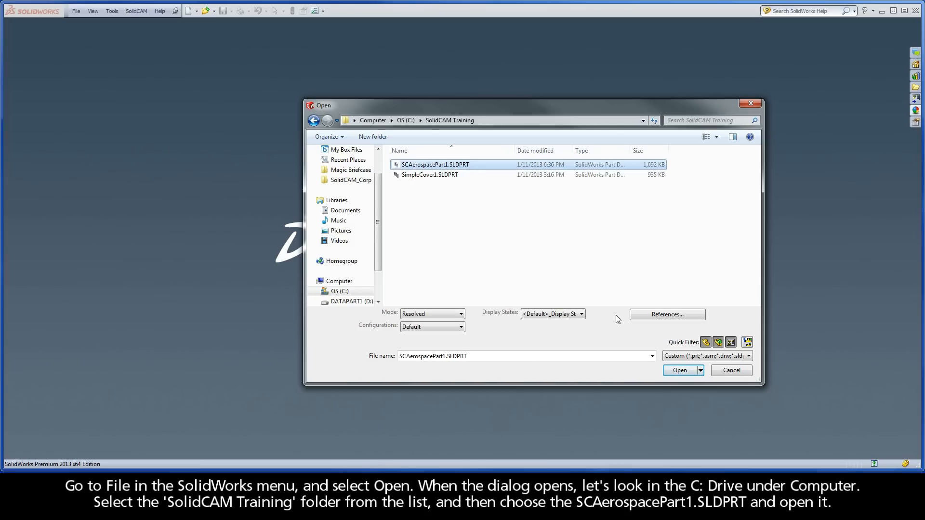
{"action": "left_click", "coordinate": [675, 369]}
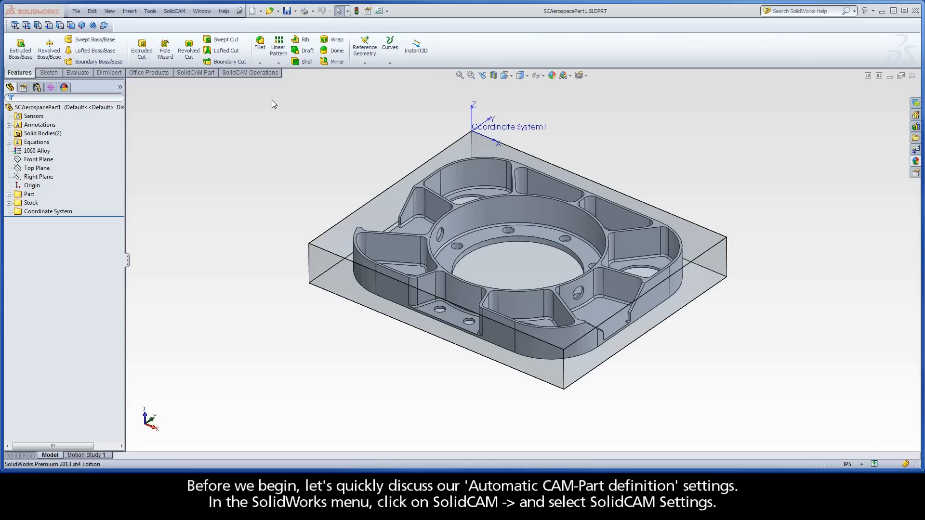
- Disable automatic CAM-Part definition for milling in the SolidCAM settings: default CNC-Controller use, automatic MAC1-1 position, stock definition and target definition
{"action": "left_click", "coordinate": [174, 11]}
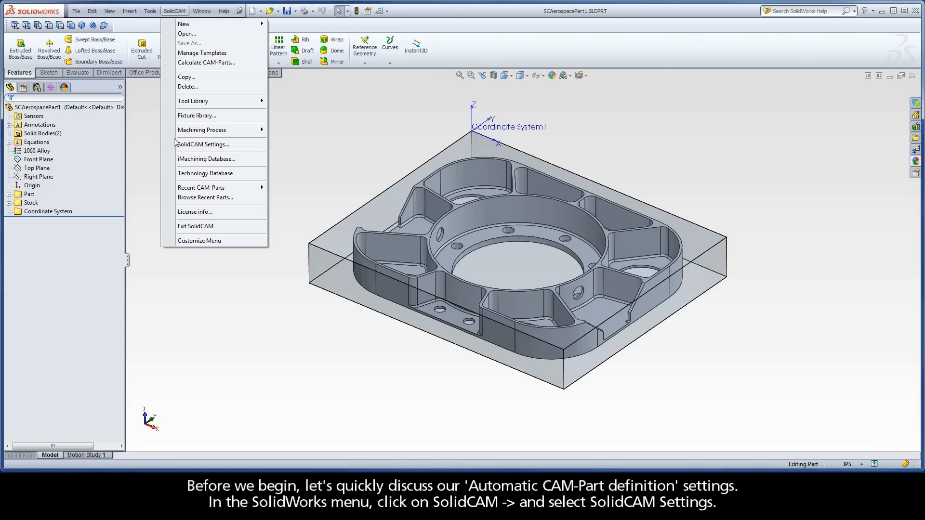
{"action": "left_click", "coordinate": [229, 144]}
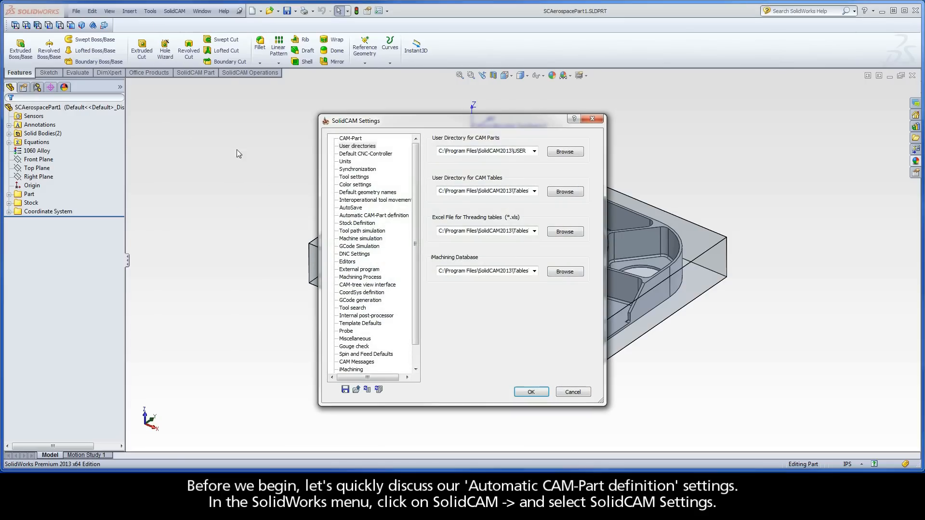
{"action": "left_click", "coordinate": [374, 215]}
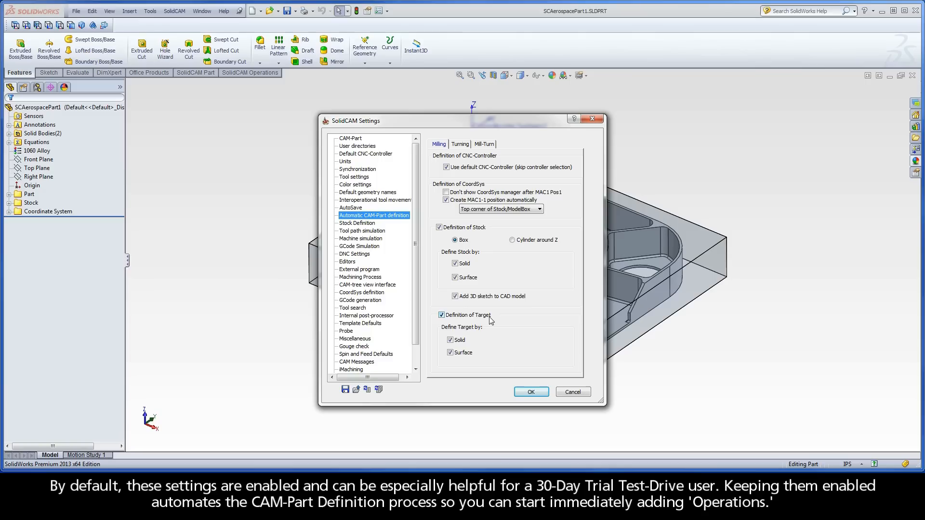
{"action": "left_click", "coordinate": [447, 167]}
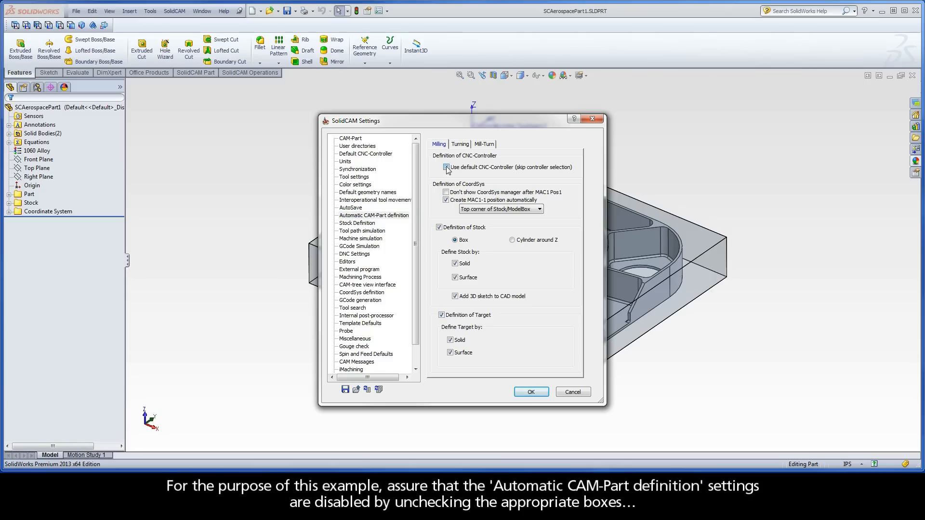
{"action": "left_click", "coordinate": [446, 200]}
{"action": "left_click", "coordinate": [439, 227]}
{"action": "left_click", "coordinate": [442, 316]}
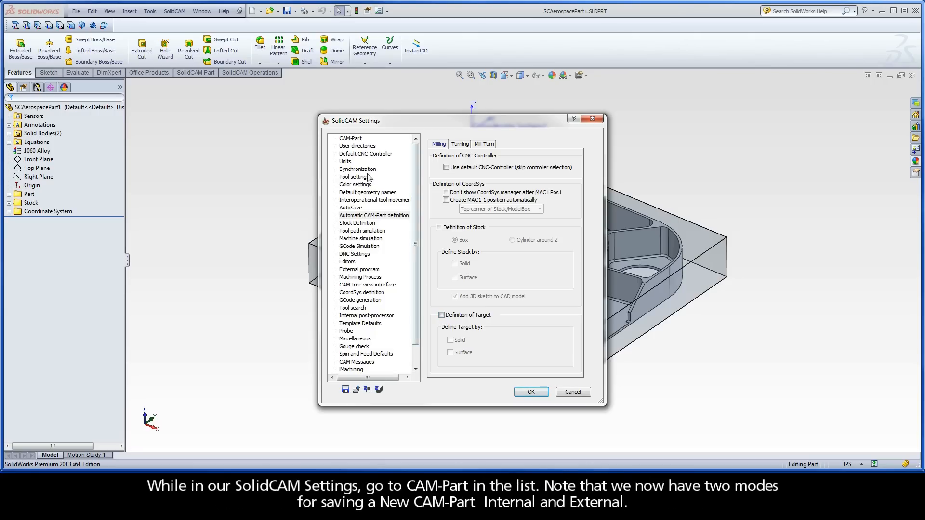
- Set new CAM-Parts to be saved internally, inside the SolidWorks part, in the SolidCAM settings
{"action": "left_click", "coordinate": [352, 138]}
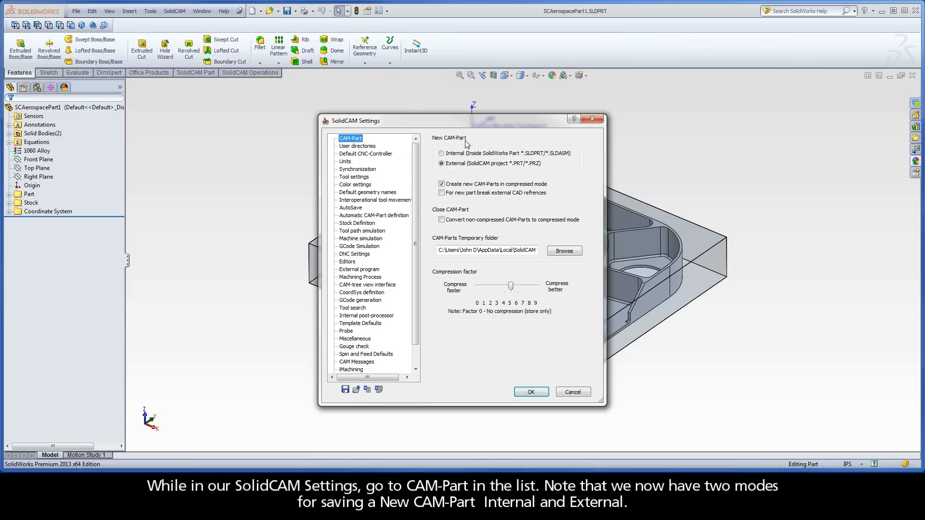
{"action": "left_click", "coordinate": [441, 153]}
{"action": "left_click", "coordinate": [442, 164]}
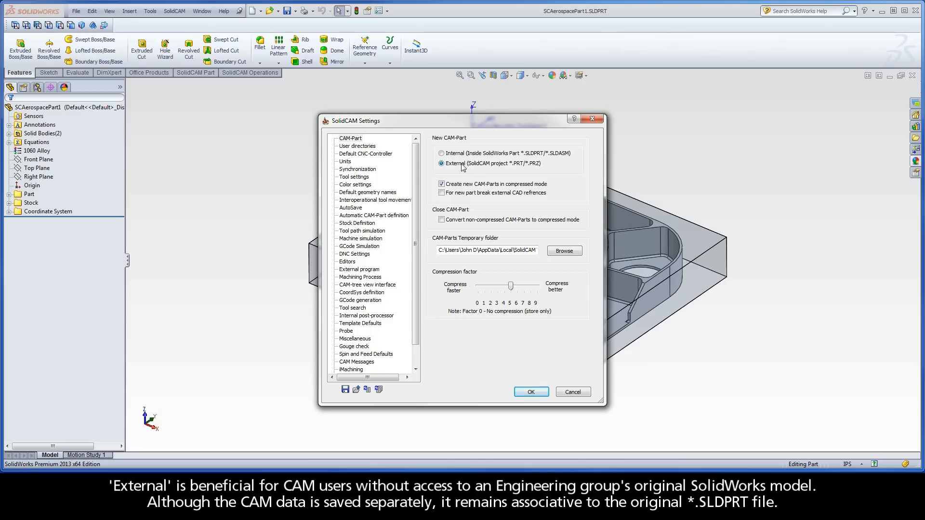
{"action": "left_click", "coordinate": [441, 153]}
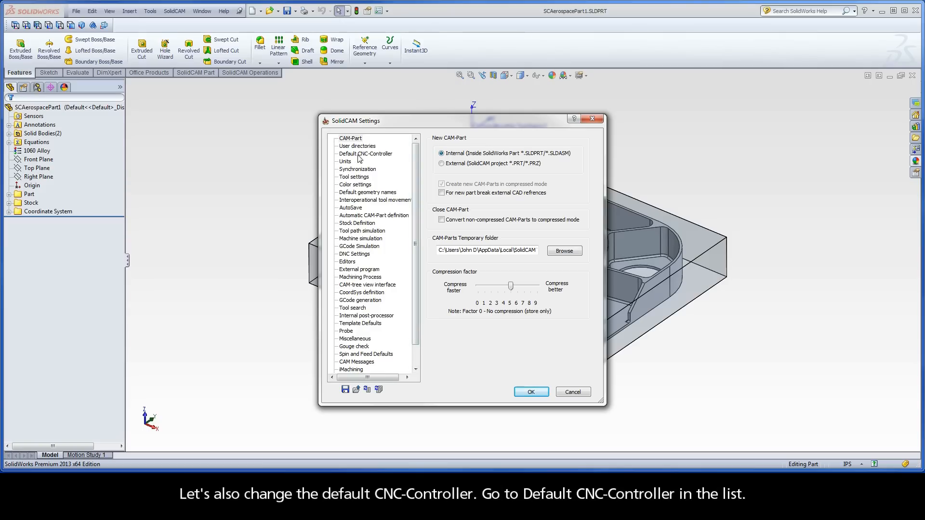
- Set the default milling CNC-Controller to gMilling_Haas_SS_3x and accept the SolidCAM settings
{"action": "left_click", "coordinate": [391, 155]}
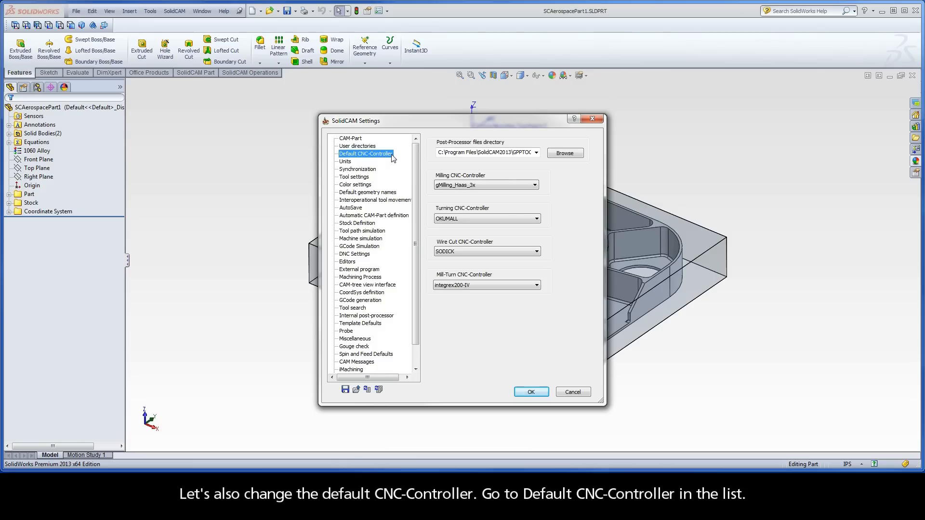
{"action": "left_click", "coordinate": [485, 185]}
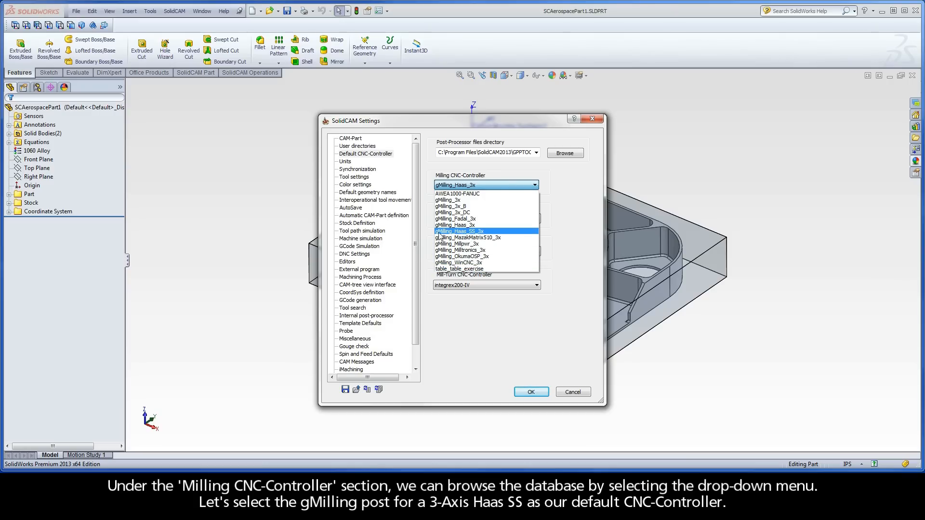
{"action": "left_click", "coordinate": [487, 232]}
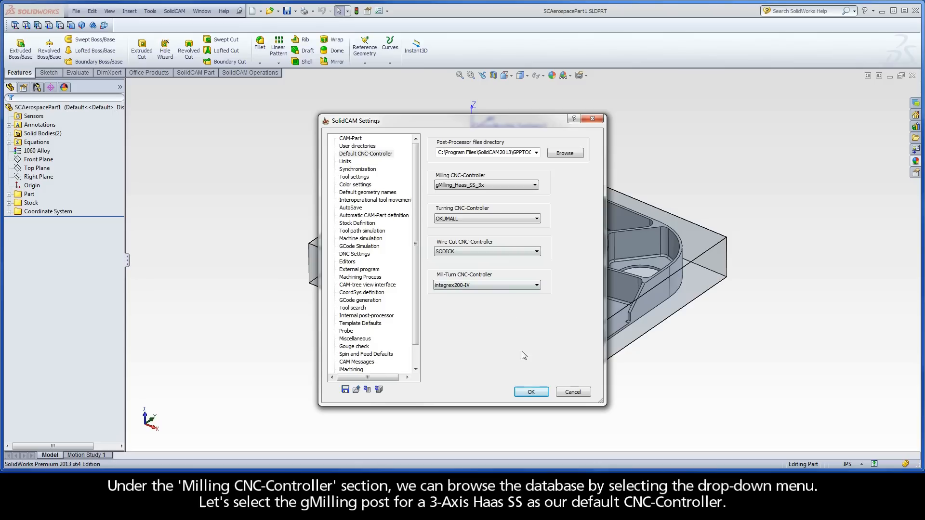
{"action": "left_click", "coordinate": [530, 392]}
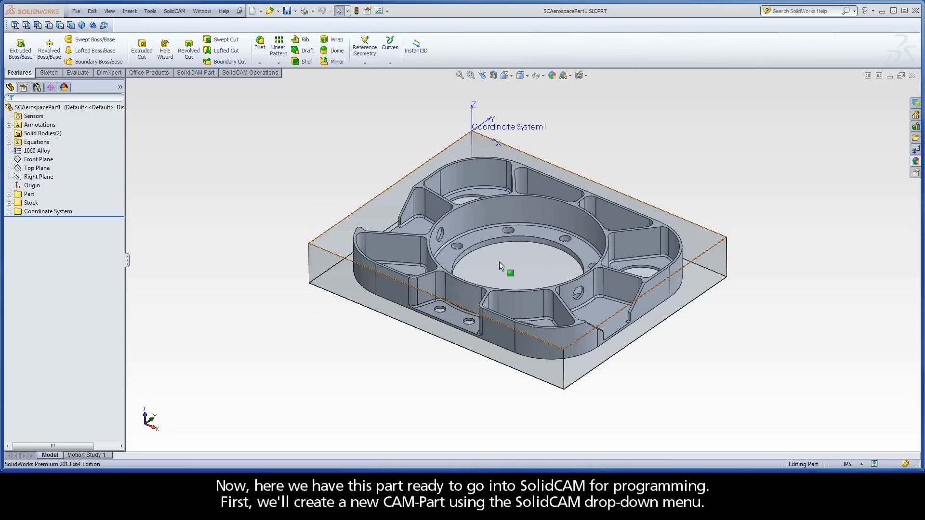
- Create a new internal milling CAM-Part with the name SCAerospacePart1_Milling
{"action": "left_click", "coordinate": [178, 14]}
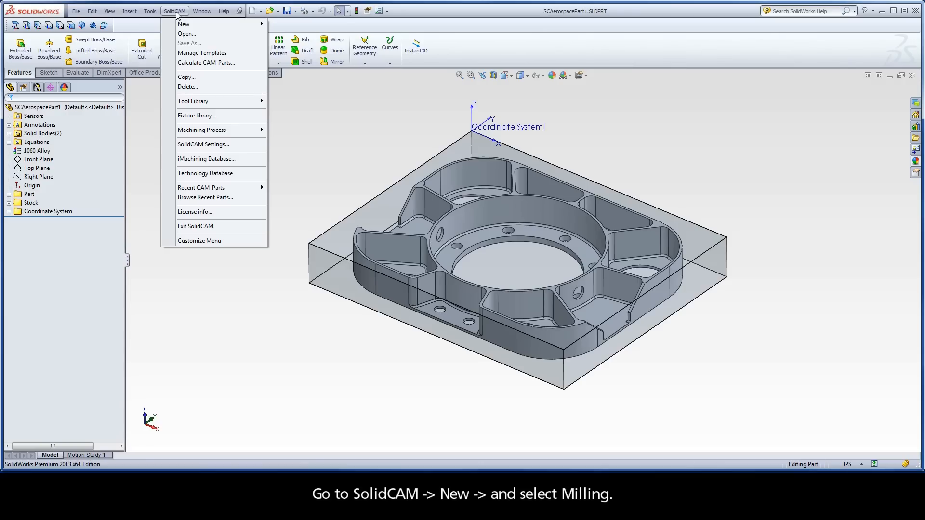
{"action": "mouse_move", "coordinate": [182, 25]}
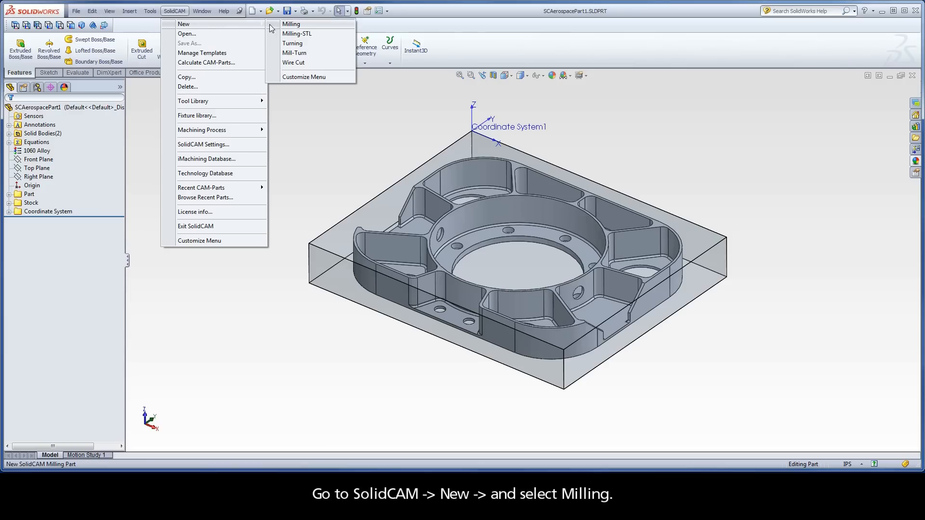
{"action": "left_click", "coordinate": [301, 27]}
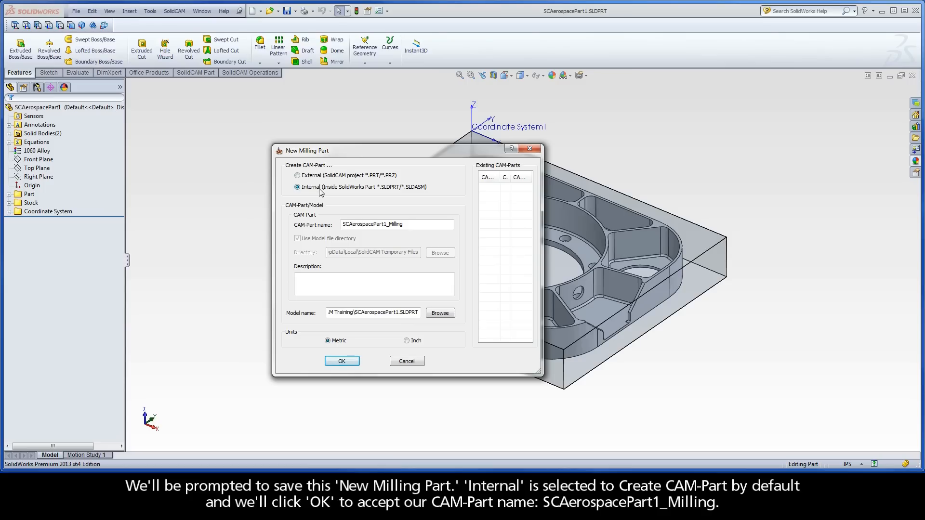
{"action": "left_click_drag", "start_coordinate": [344, 225], "coordinate": [408, 226]}
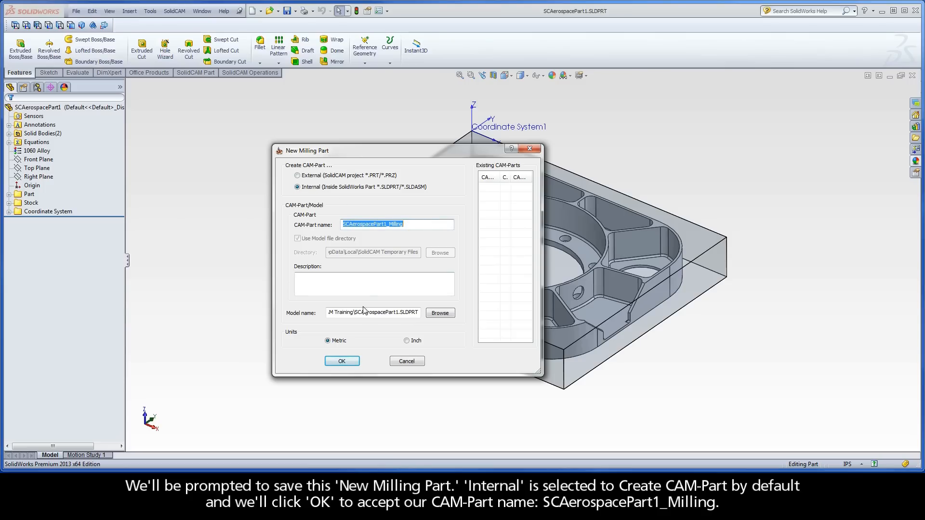
{"action": "left_click", "coordinate": [342, 362]}
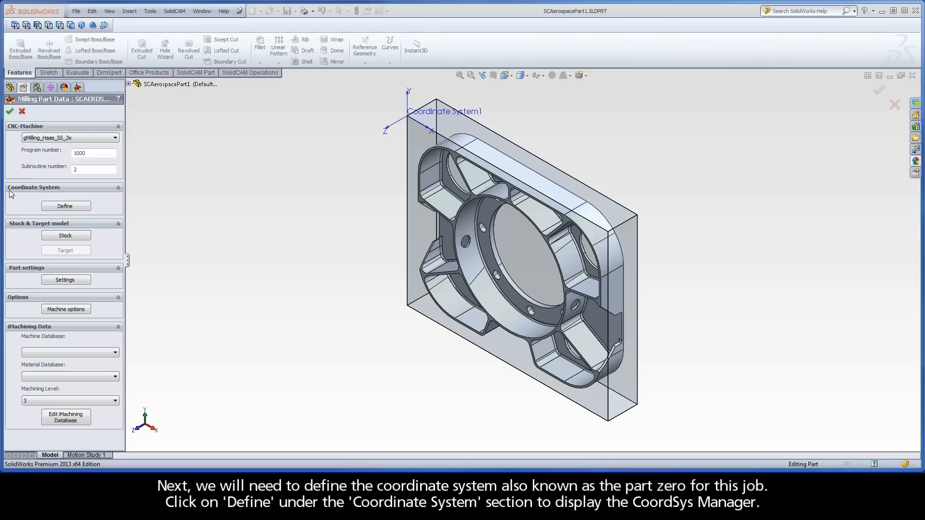
- Define the machine coordinate system from the existing Coordinate System1, accepting the default machining levels
{"action": "left_click", "coordinate": [65, 206]}
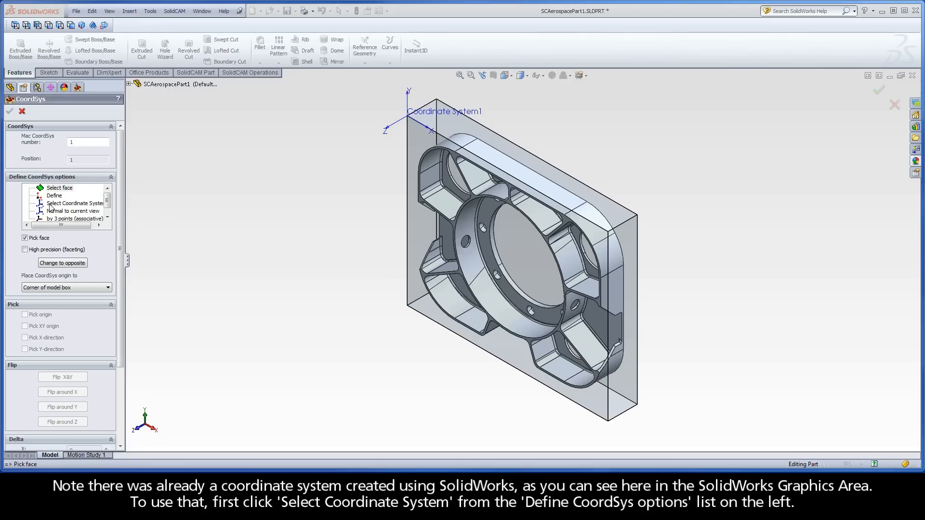
{"action": "left_click", "coordinate": [89, 206]}
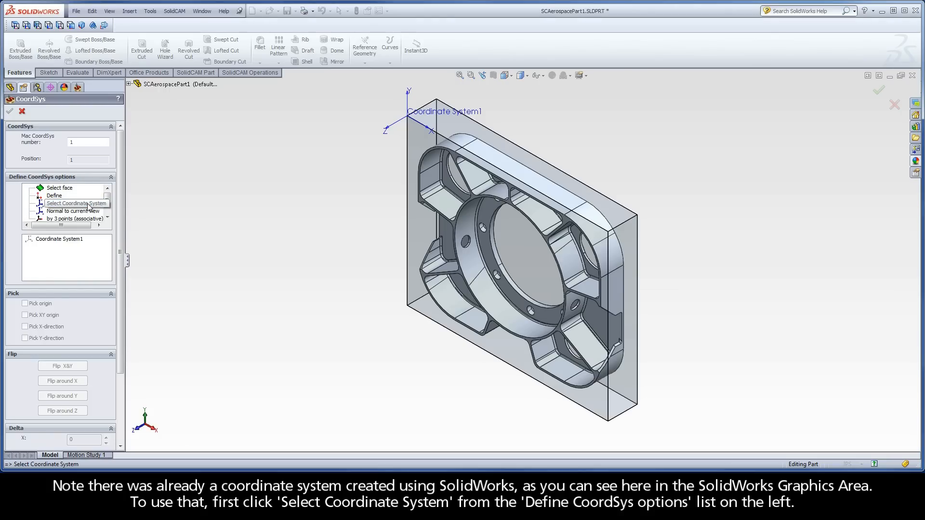
{"action": "left_click", "coordinate": [59, 239]}
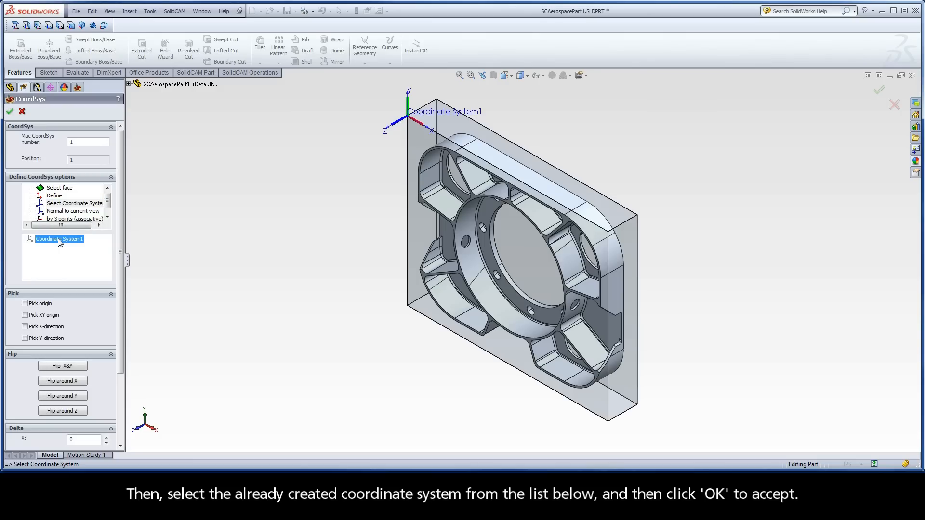
{"action": "left_click", "coordinate": [9, 112]}
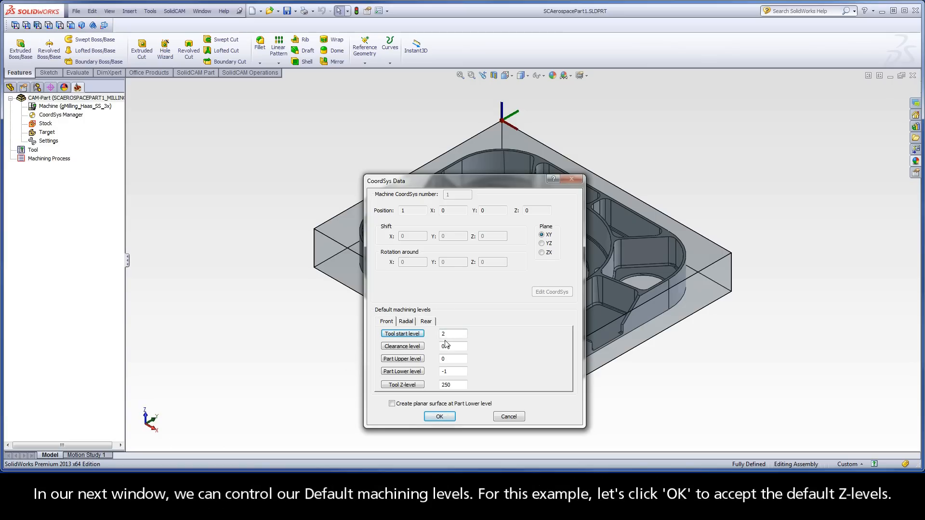
{"action": "left_click", "coordinate": [439, 417]}
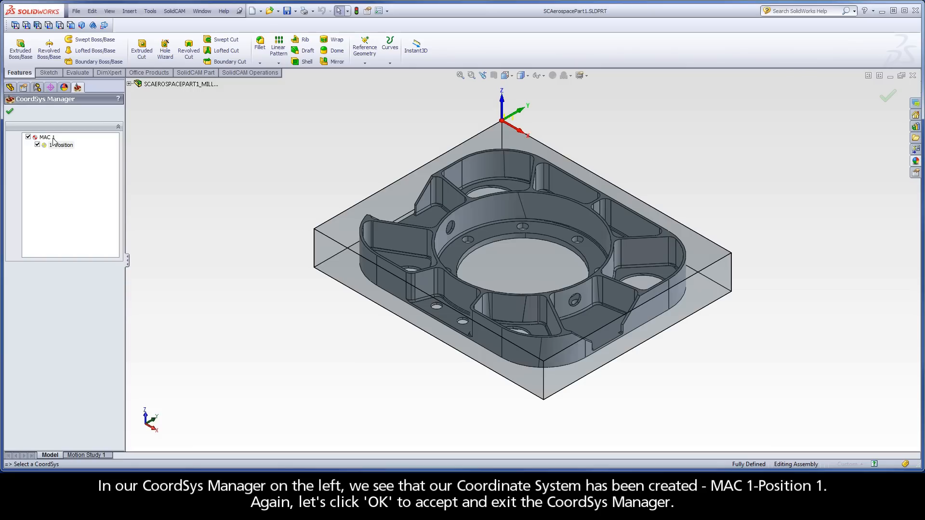
{"action": "left_click", "coordinate": [10, 113]}
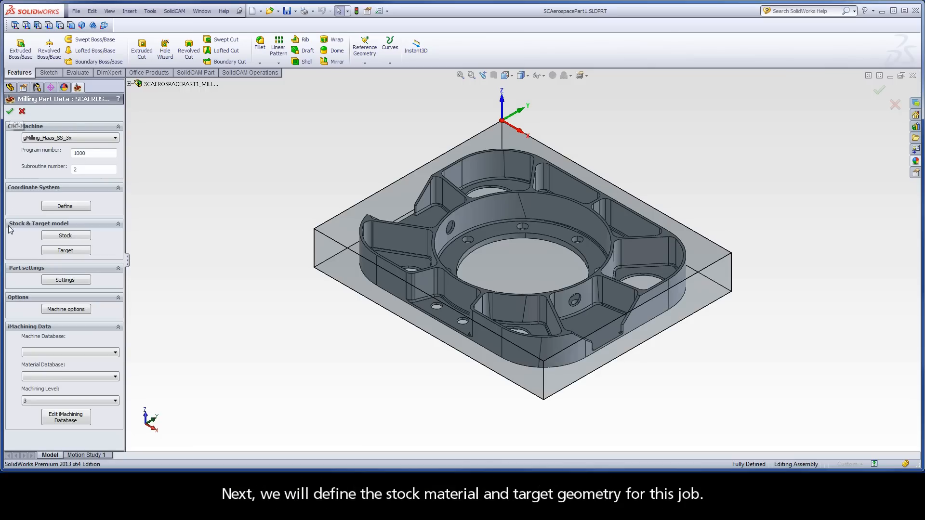
- Define the stock as a 3D Model using the transparent rectangular block body around the part
{"action": "left_click", "coordinate": [66, 236]}
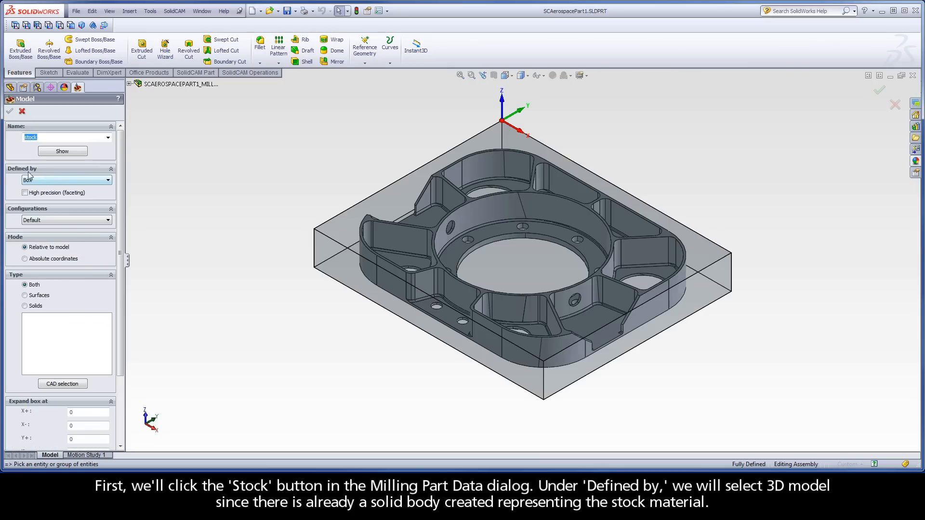
{"action": "left_click", "coordinate": [43, 180]}
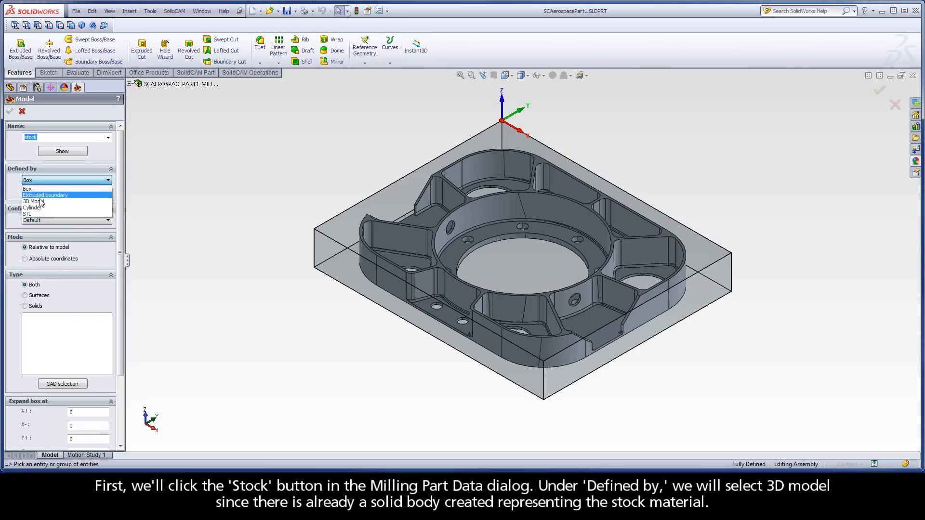
{"action": "left_click", "coordinate": [42, 207]}
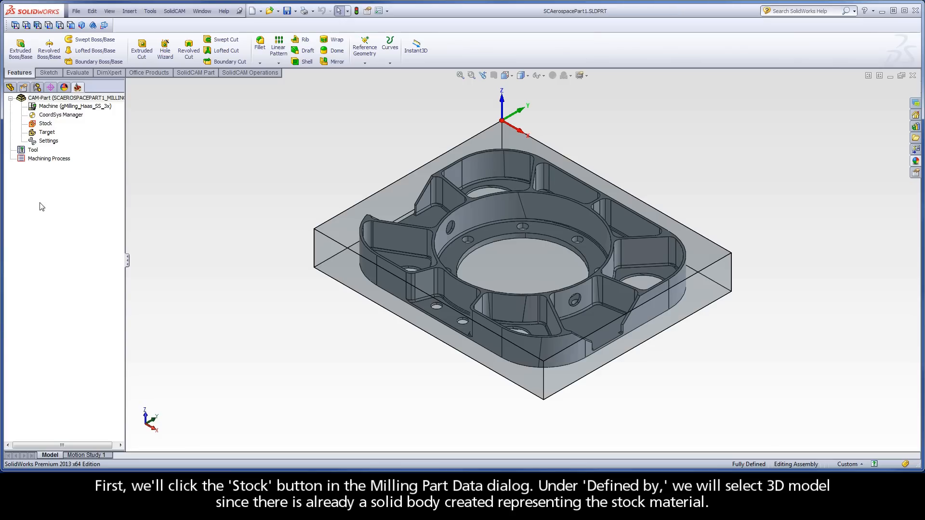
{"action": "left_click", "coordinate": [327, 247]}
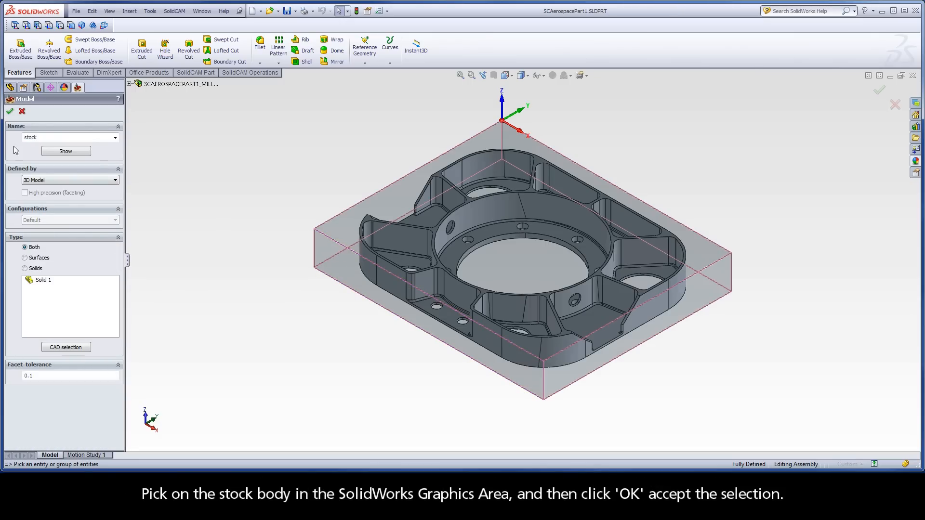
{"action": "left_click", "coordinate": [10, 111]}
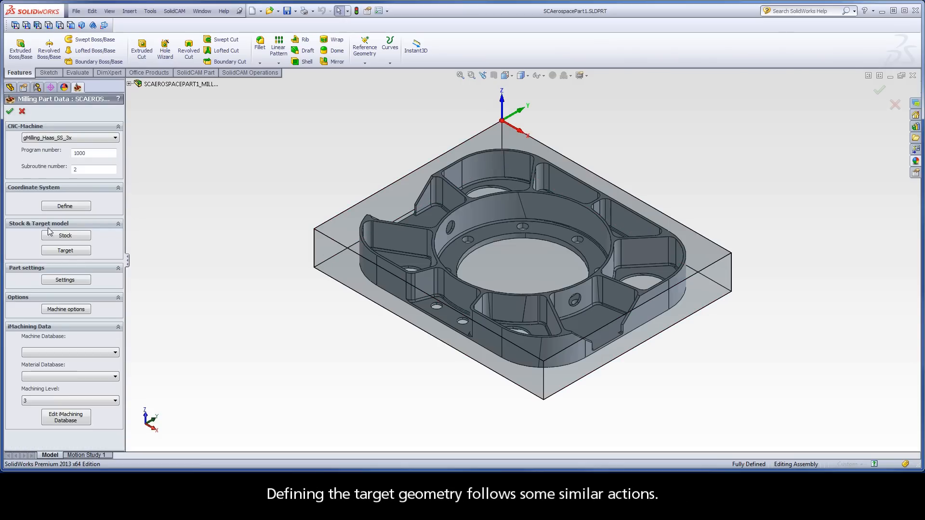
- Define the target model from the finished aerospace part body and accept the milling part data
{"action": "left_click", "coordinate": [66, 251]}
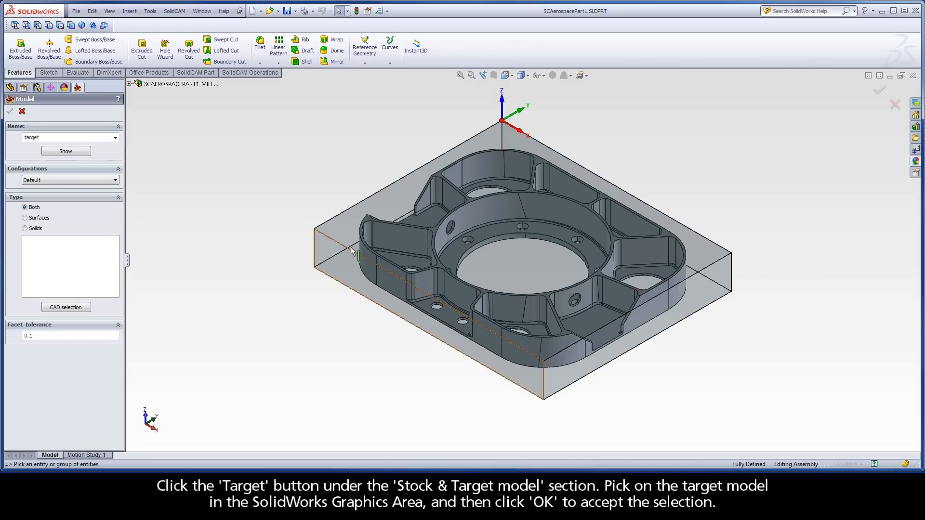
{"action": "left_click", "coordinate": [392, 236]}
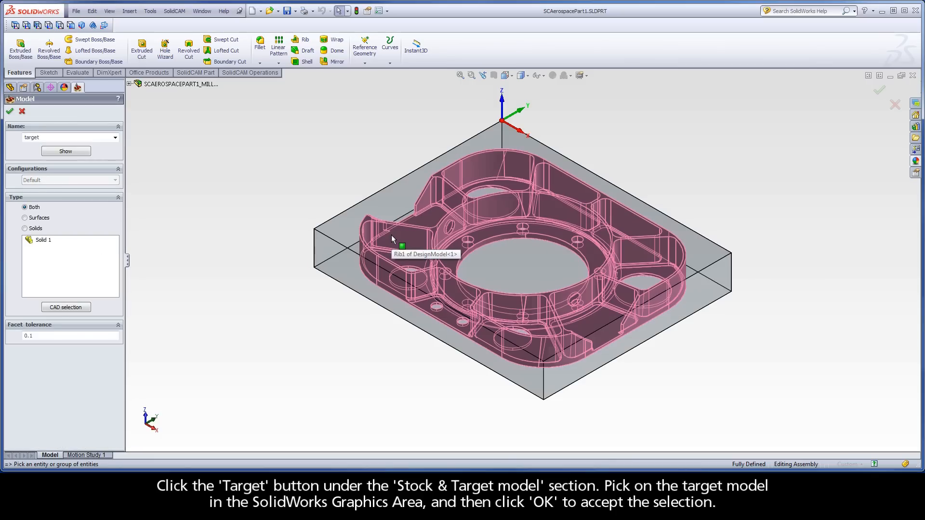
{"action": "left_click", "coordinate": [10, 114]}
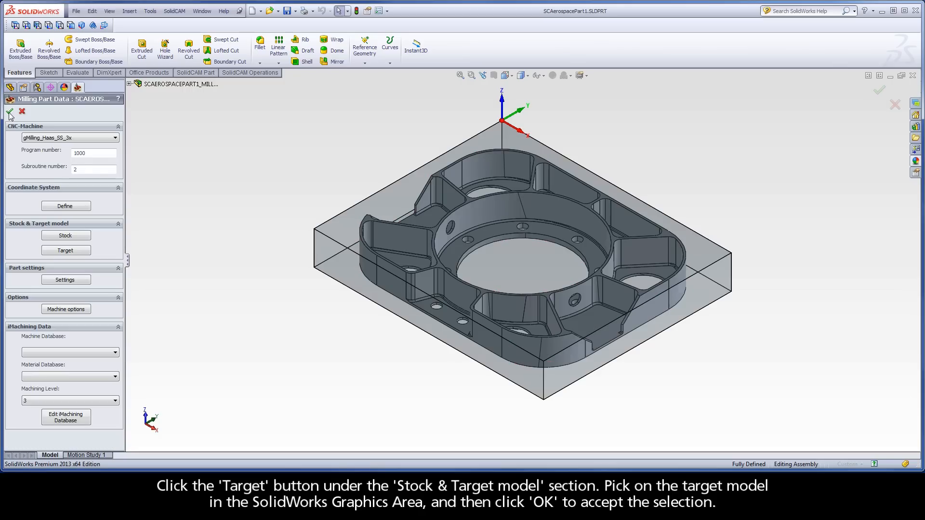
{"action": "left_click", "coordinate": [9, 114]}
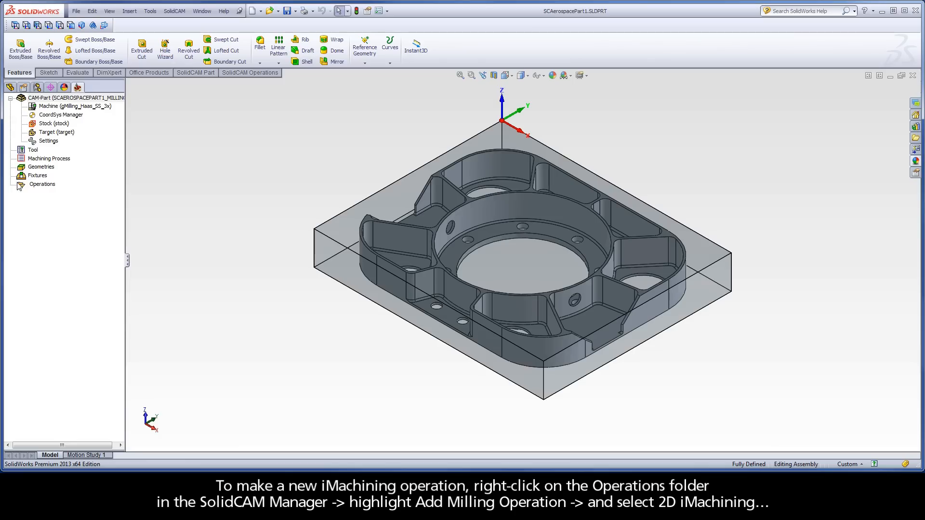
- Add a new 2D iMachining operation to the CAM-Part
{"action": "right_click", "coordinate": [44, 185]}
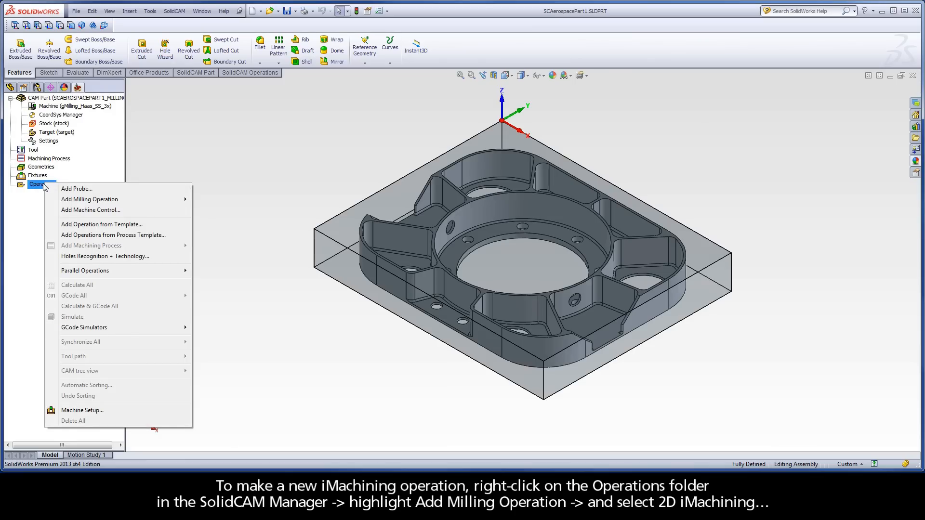
{"action": "mouse_move", "coordinate": [66, 203]}
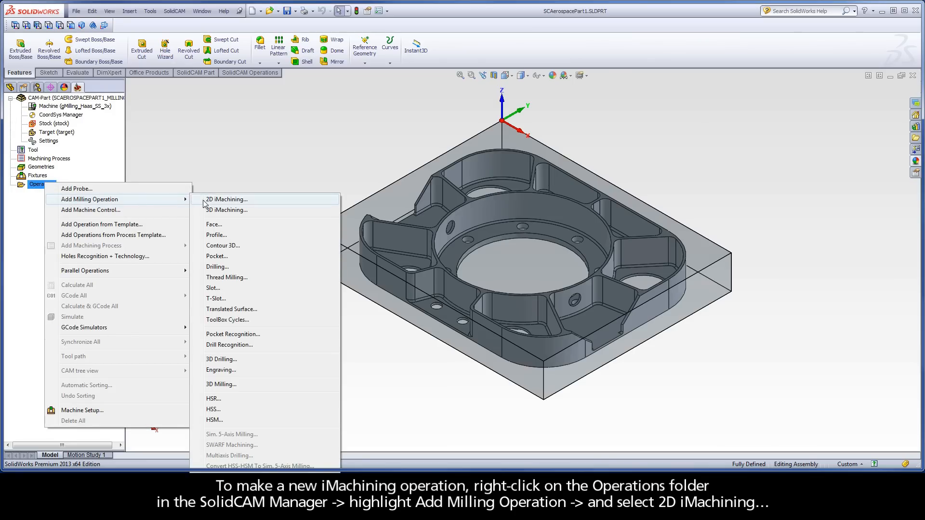
{"action": "left_click", "coordinate": [244, 200]}
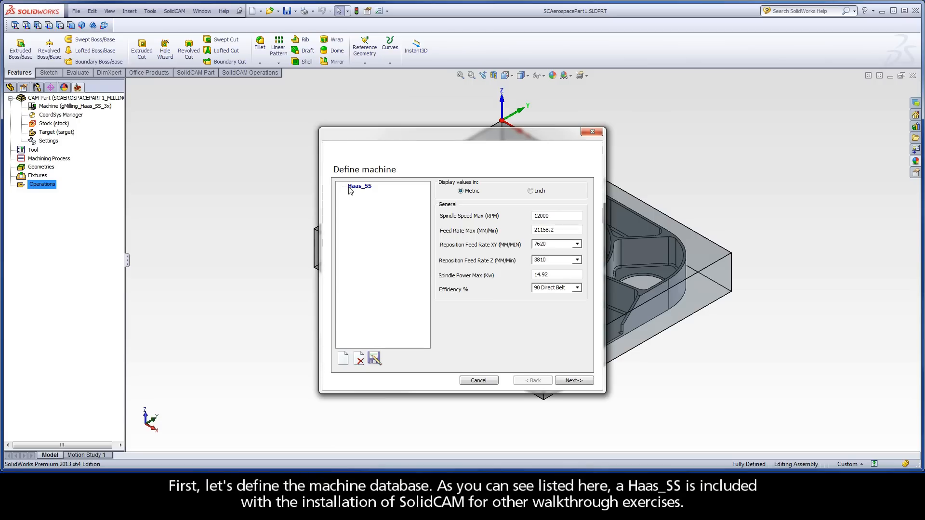
- Create a new iMachining machine database file with the name Haas_SS_New
{"action": "left_click", "coordinate": [366, 187]}
{"action": "left_click", "coordinate": [343, 359]}
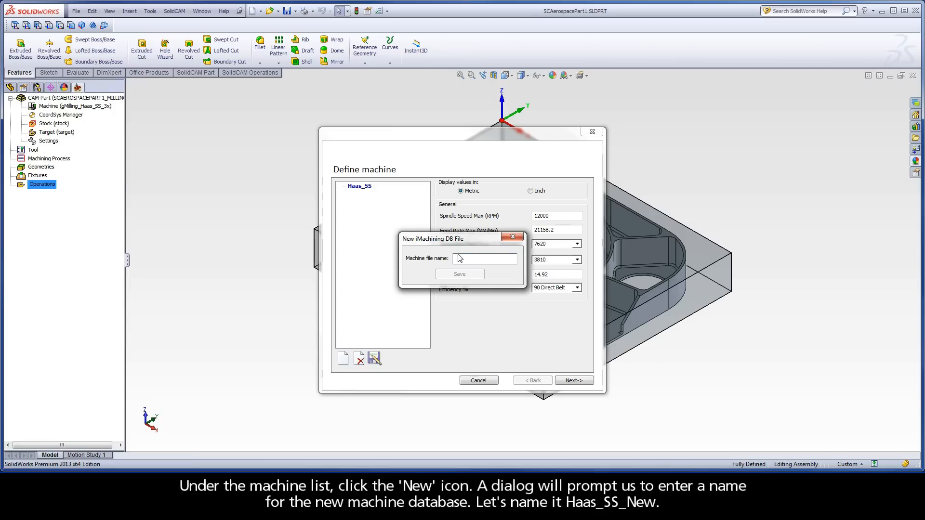
{"action": "type", "text": "H"}
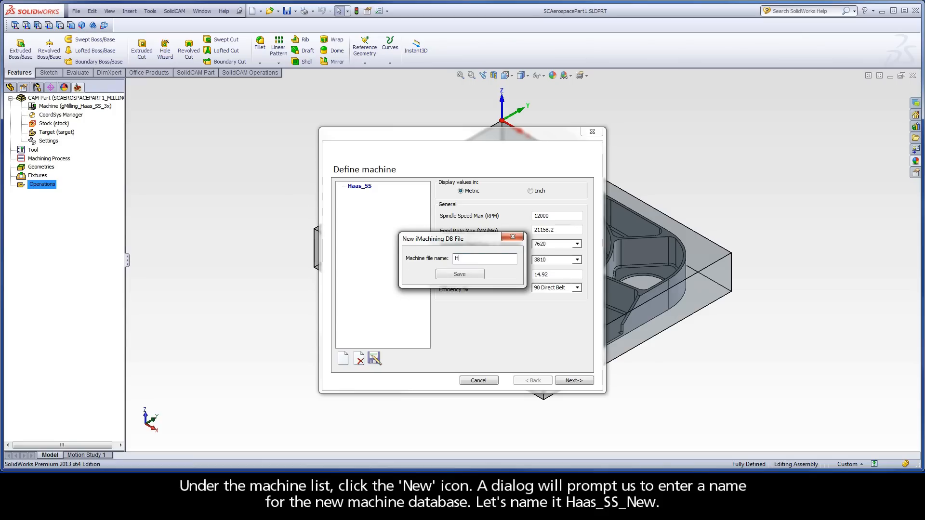
{"action": "type", "text": "aas_SS_New"}
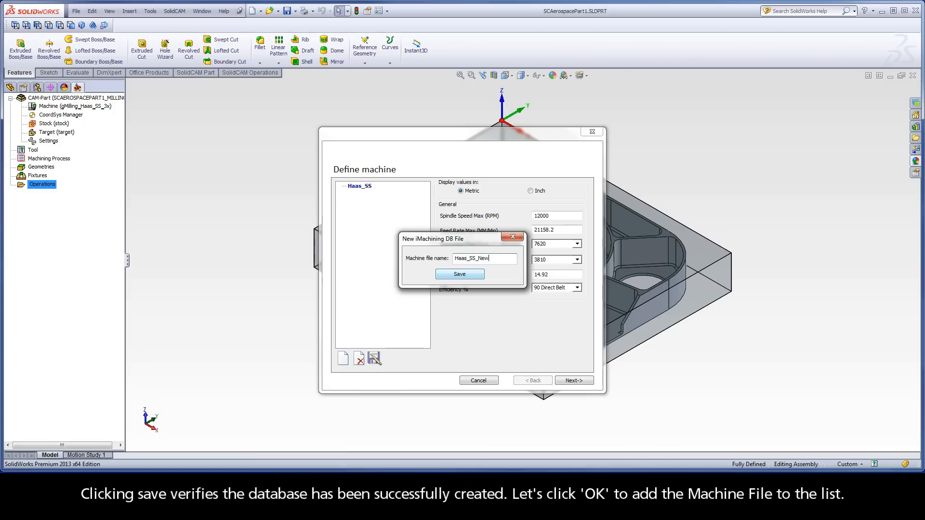
{"action": "left_click", "coordinate": [459, 276]}
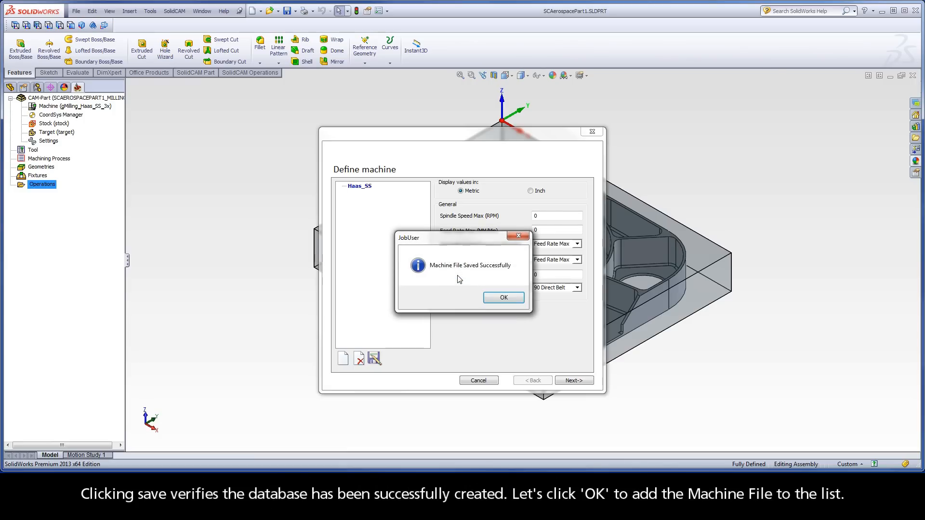
{"action": "left_click", "coordinate": [502, 299]}
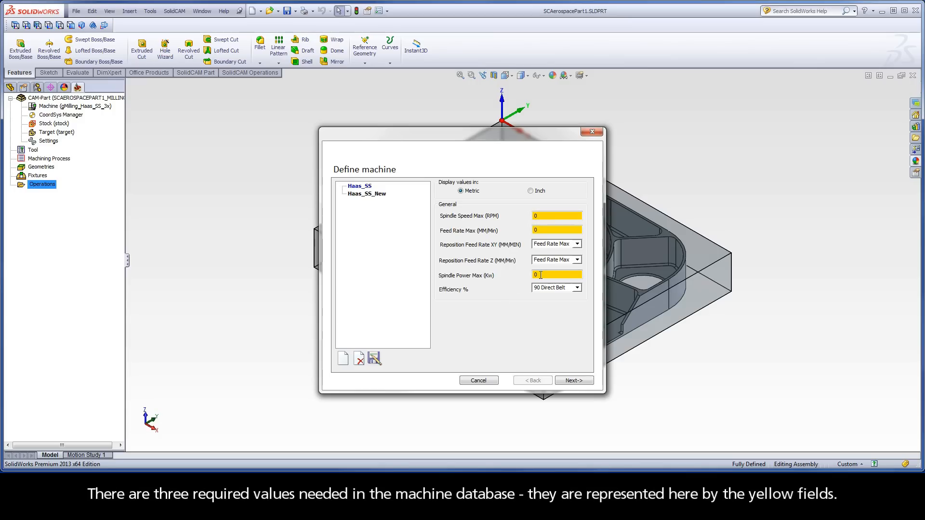
- Set the Haas_SS_New machine's maximum spindle speed to 12000 RPM, maximum feed rate to 21158 mm/min and maximum spindle power to 20 kW
{"action": "left_click_drag", "start_coordinate": [541, 217], "coordinate": [523, 216]}
{"action": "type", "text": "12000"}
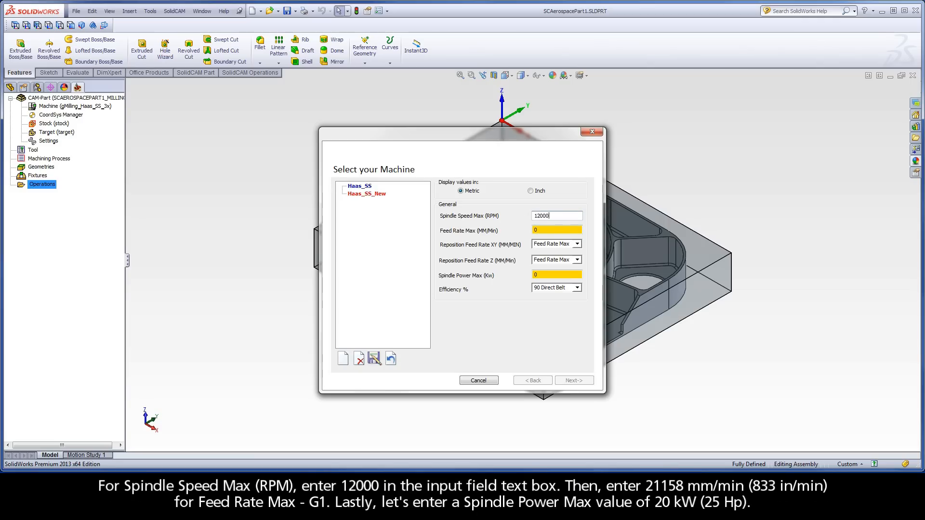
{"action": "left_click_drag", "start_coordinate": [540, 230], "coordinate": [530, 233]}
{"action": "type", "text": "21158"}
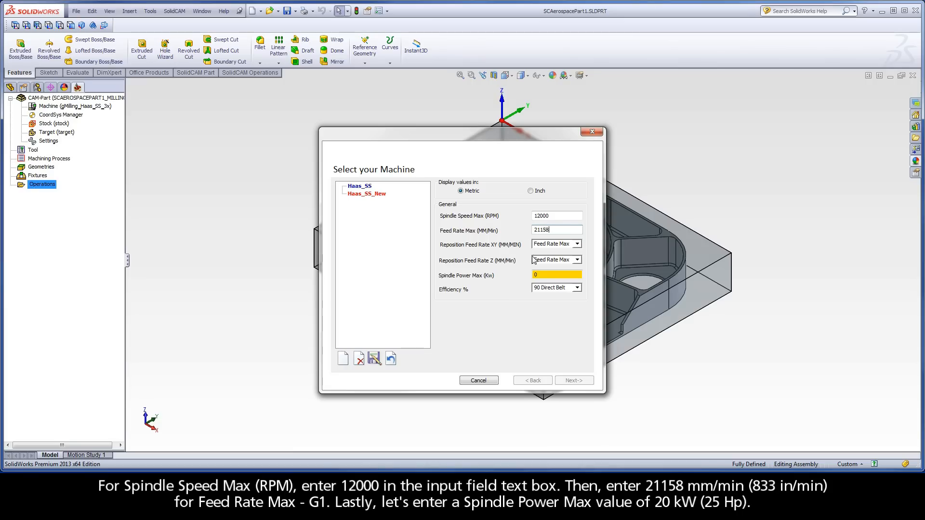
{"action": "double_click", "coordinate": [536, 274]}
{"action": "type", "text": "20"}
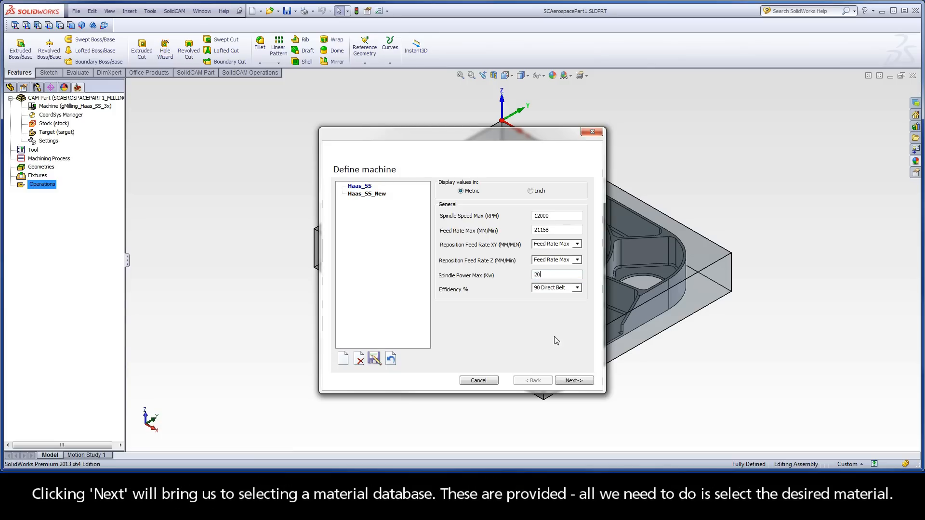
- Choose Aluminum_100BHN-60HRB as the iMachining material and finish the machine and material definition
{"action": "left_click", "coordinate": [574, 381]}
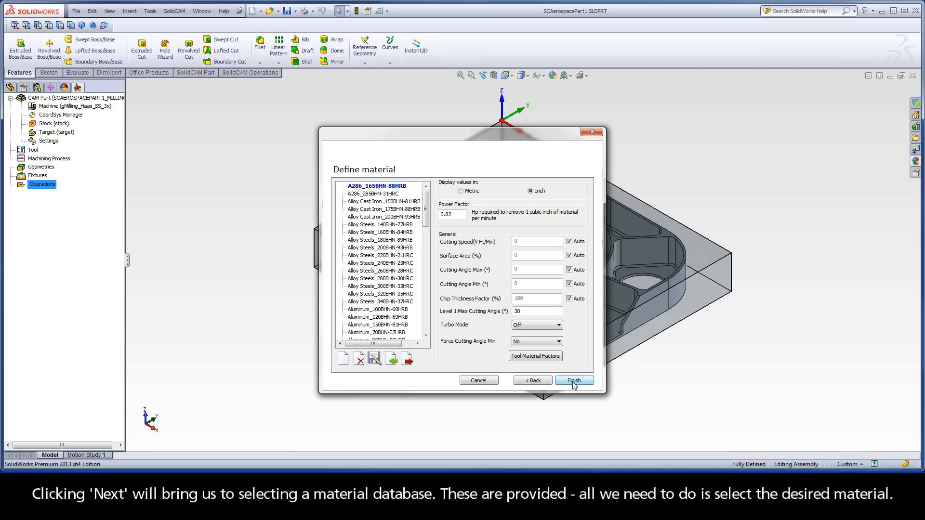
{"action": "scroll", "coordinate": [426, 210], "scroll_direction": "down", "scroll_amount": 1}
{"action": "mouse_move", "coordinate": [426, 211]}
{"action": "left_mouse_down"}
{"action": "mouse_move", "coordinate": [426, 312]}
{"action": "mouse_move", "coordinate": [430, 219]}
{"action": "left_mouse_up"}
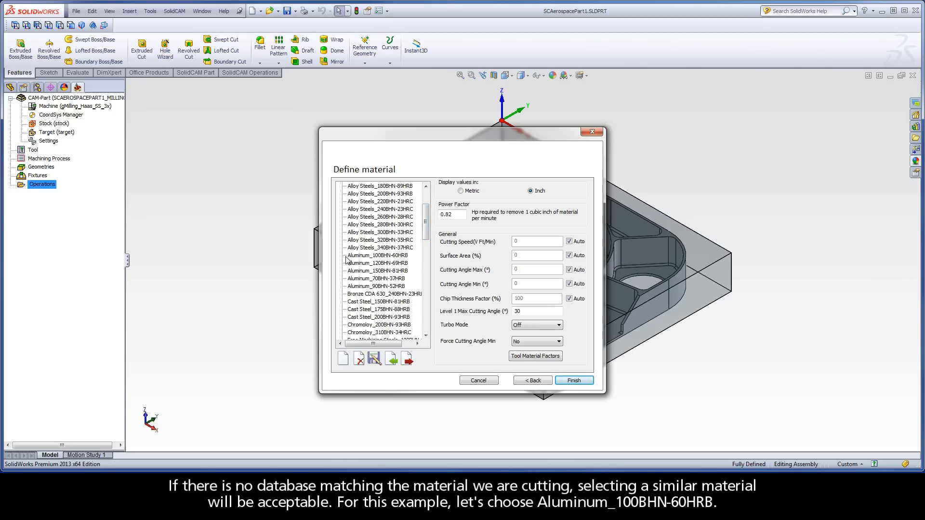
{"action": "left_click", "coordinate": [410, 259]}
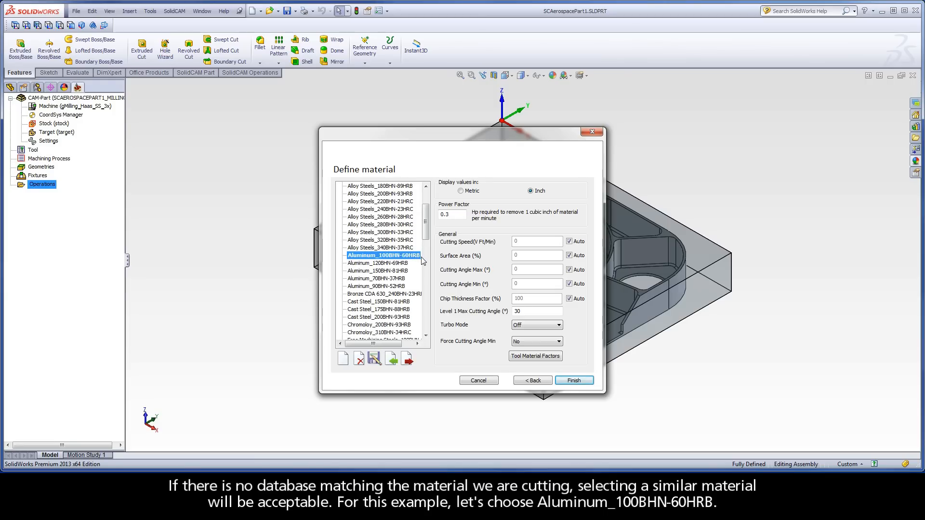
{"action": "left_click", "coordinate": [574, 381]}
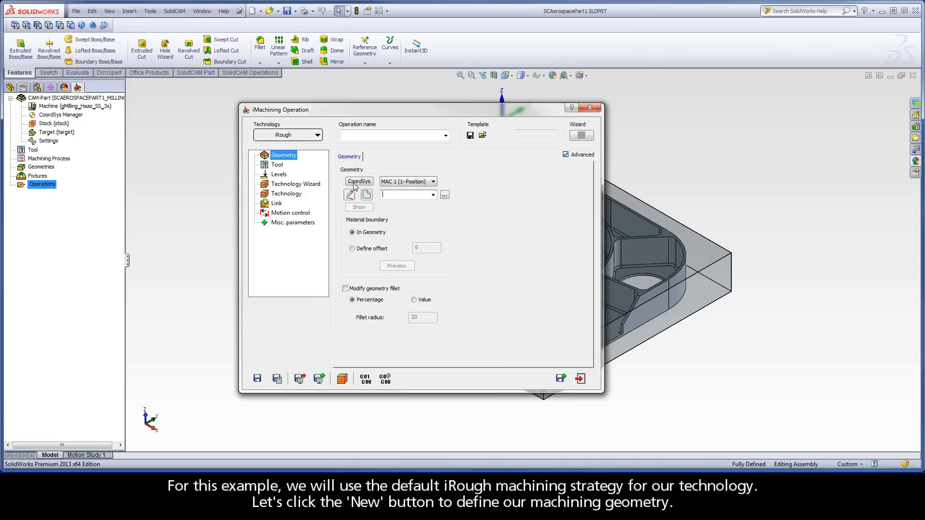
- Define a new machining geometry by chaining the lower contour of the closed pocket beside the two-hole ledge, using Auto-constant Z
{"action": "left_click", "coordinate": [368, 195]}
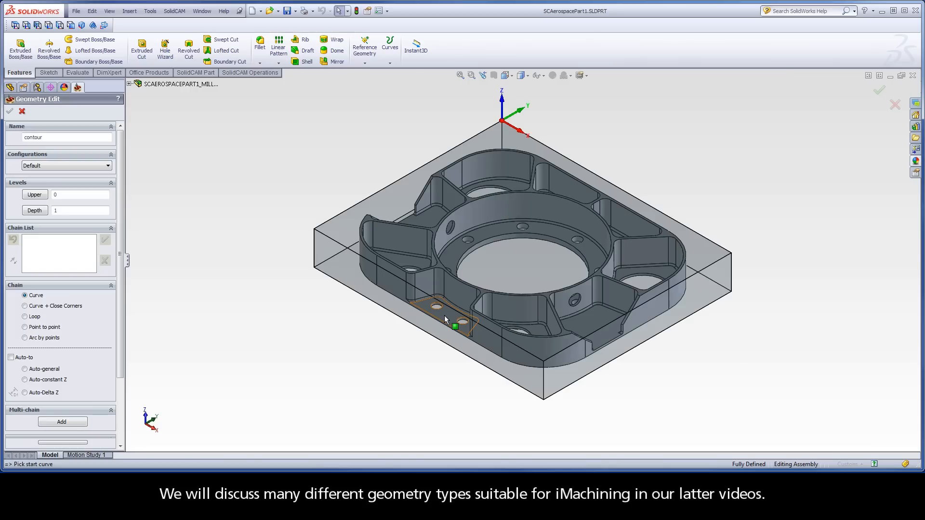
{"action": "left_click", "coordinate": [421, 257]}
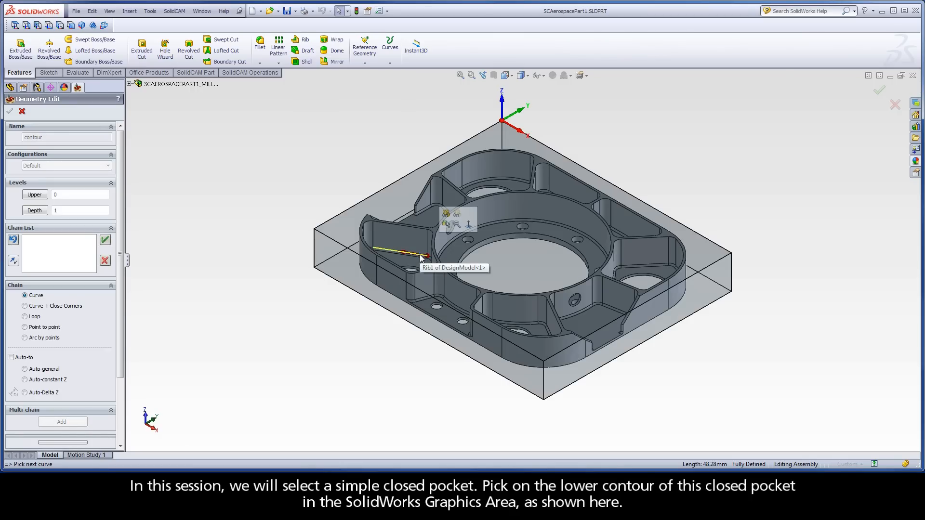
{"action": "left_click", "coordinate": [66, 382]}
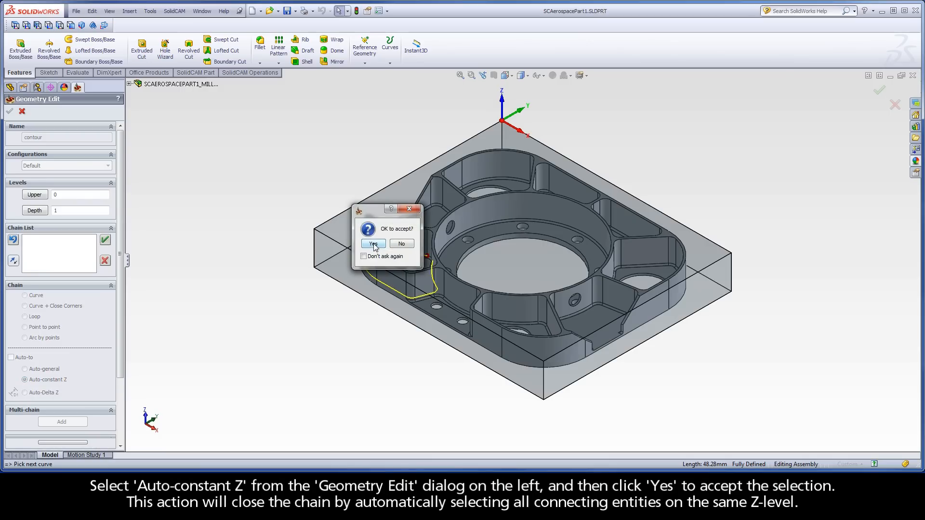
{"action": "left_click", "coordinate": [373, 245]}
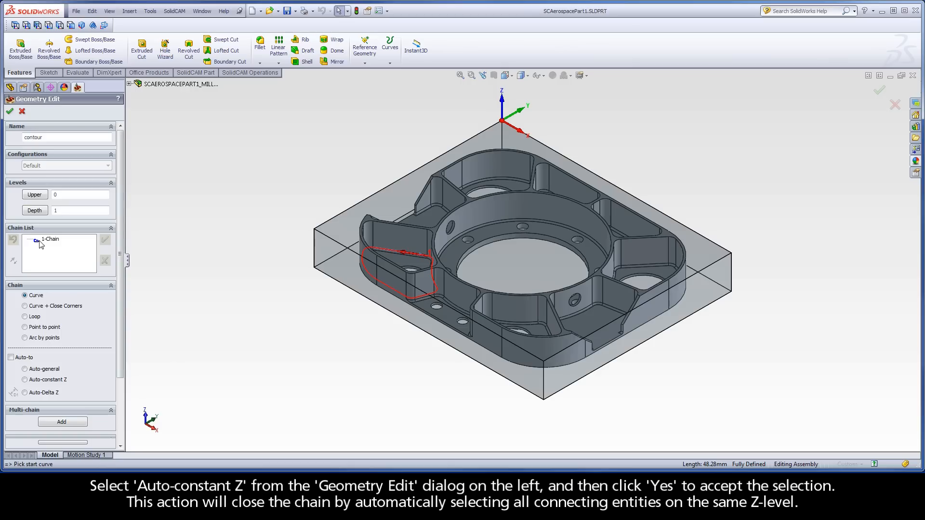
{"action": "left_click", "coordinate": [58, 242]}
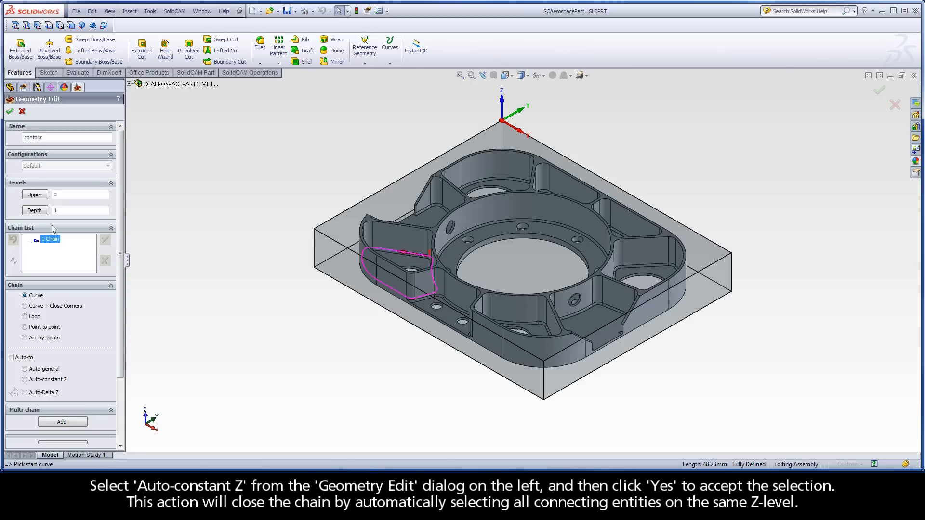
{"action": "left_click", "coordinate": [10, 111]}
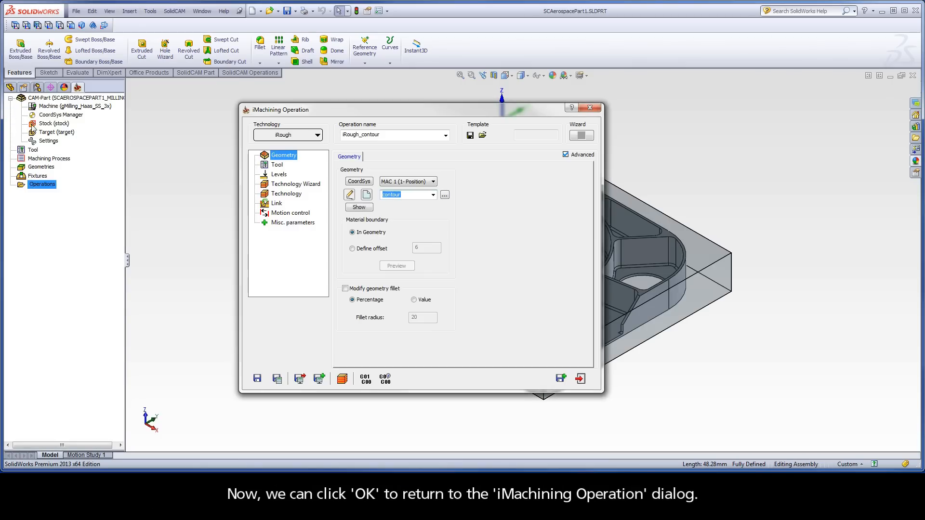
- Add a new END MILL to the tool table for the iRough_contour operation
{"action": "left_click", "coordinate": [278, 166]}
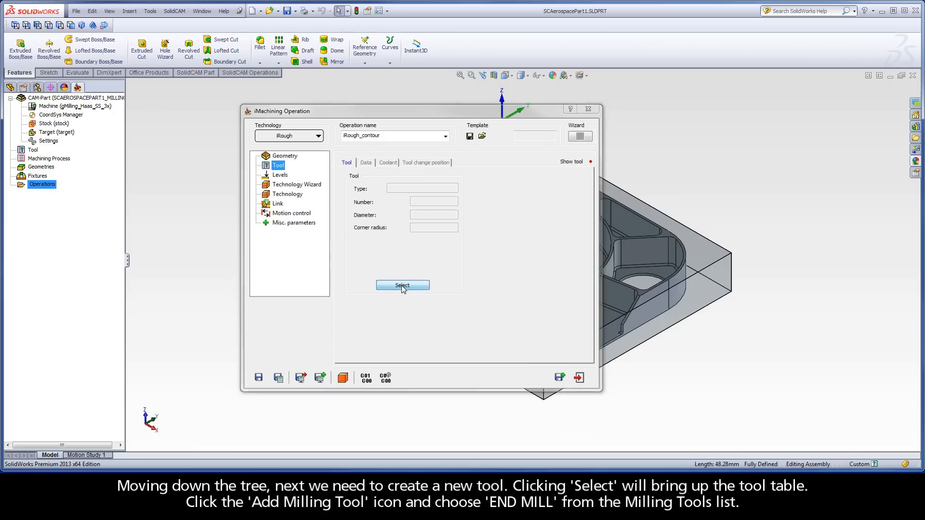
{"action": "left_click", "coordinate": [402, 285]}
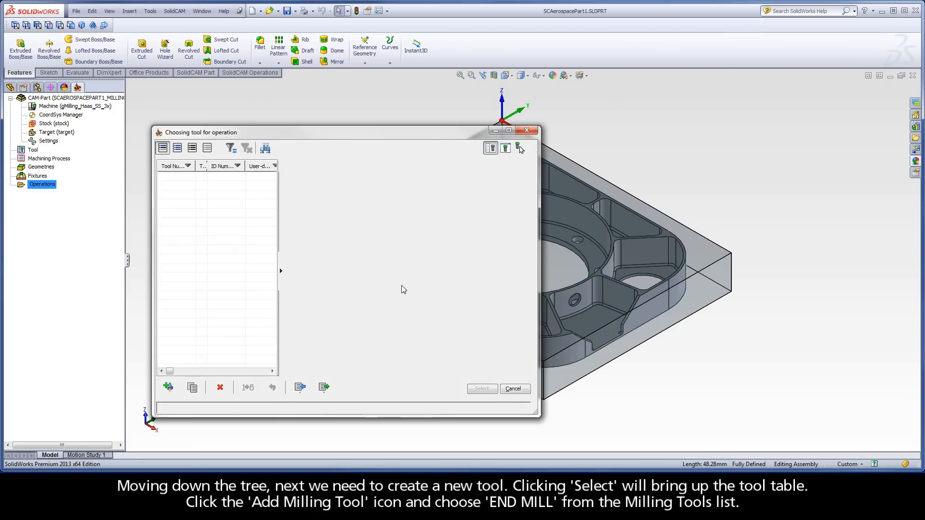
{"action": "left_click", "coordinate": [168, 387]}
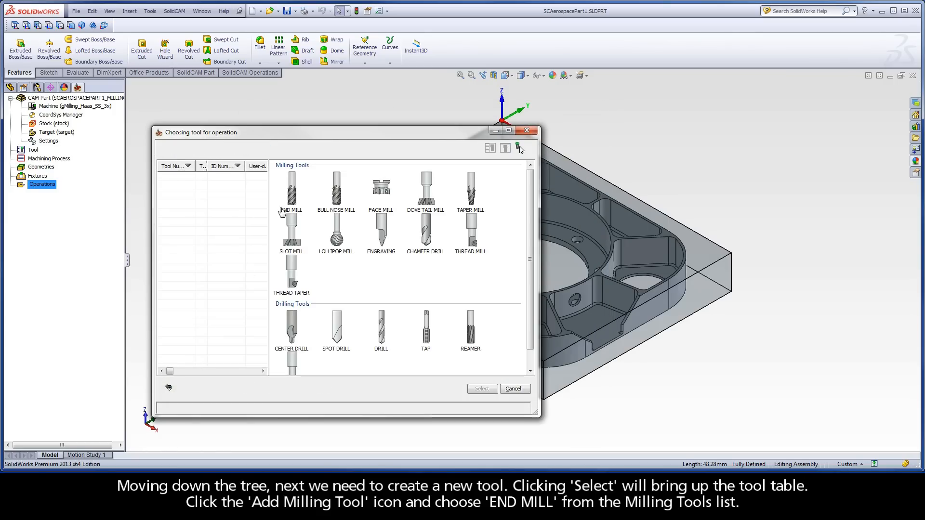
{"action": "left_click", "coordinate": [293, 191]}
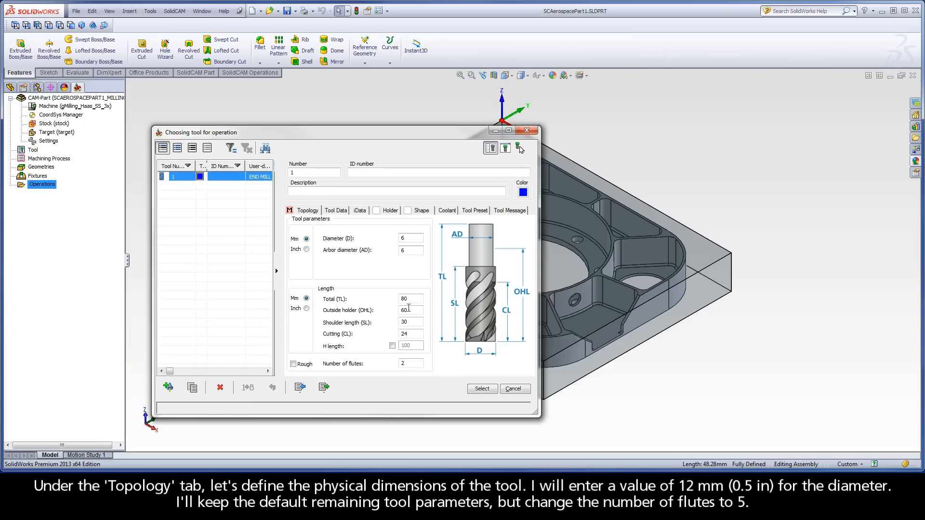
- Set the end mill's diameter to 12 mm and its number of flutes to 5, and assign it to the operation
{"action": "left_click", "coordinate": [409, 240]}
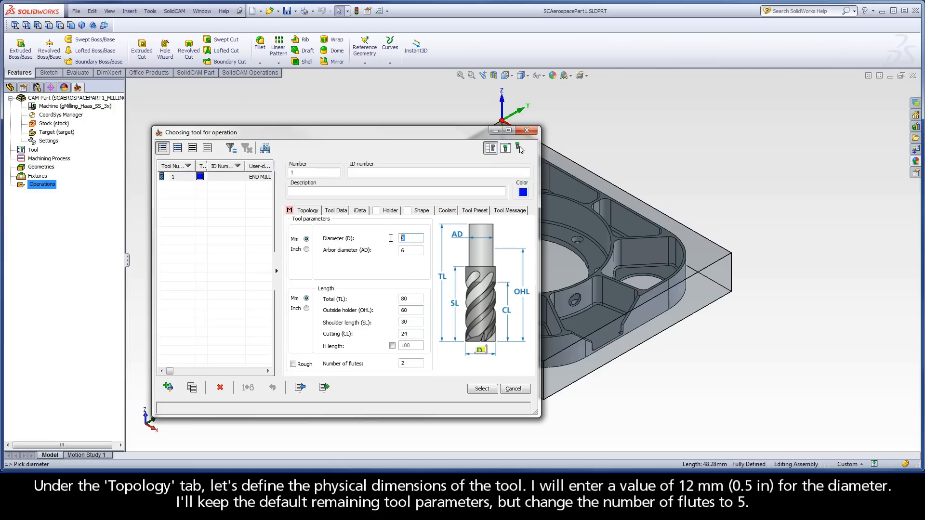
{"action": "type", "text": "12"}
{"action": "left_click", "coordinate": [408, 364]}
{"action": "type", "text": "5"}
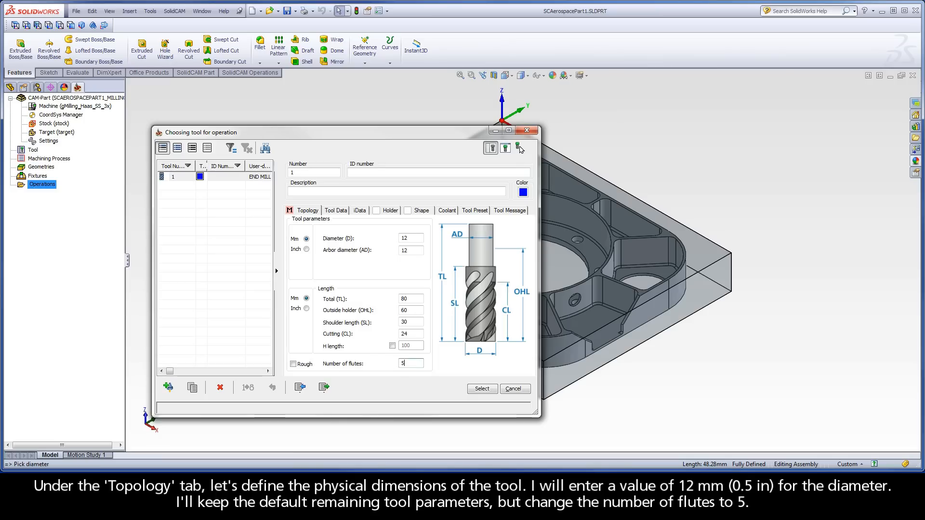
{"action": "left_click", "coordinate": [483, 392]}
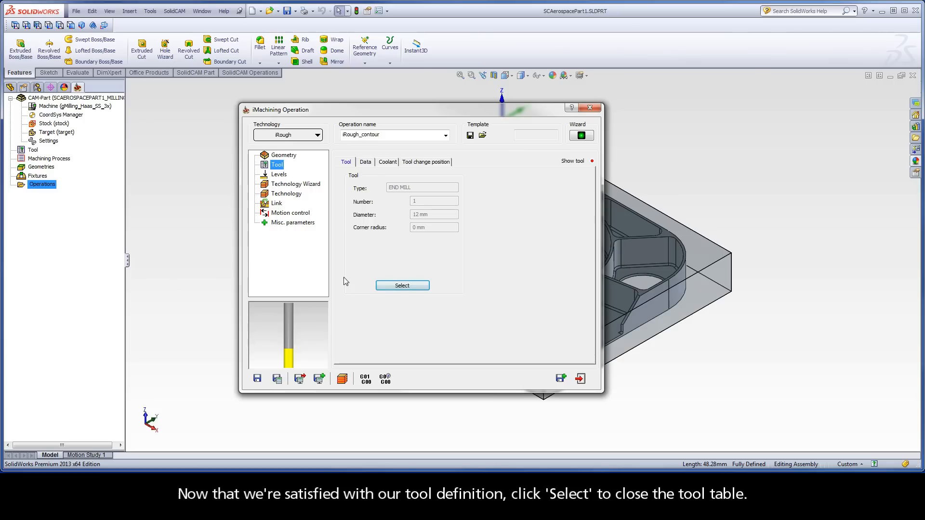
- Define the milling levels, taking the upper level from the stock's top face and the pocket depth from the pocket's lower contour
{"action": "left_click", "coordinate": [279, 176]}
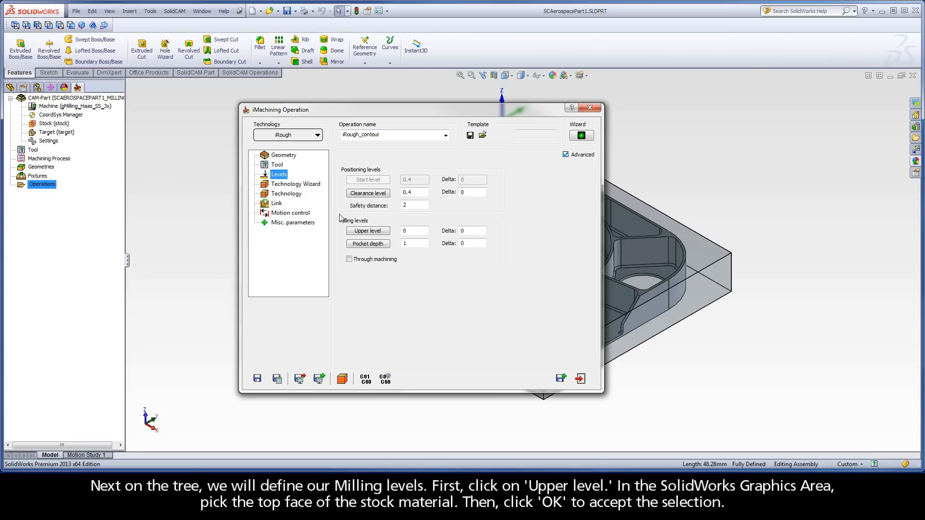
{"action": "left_click", "coordinate": [368, 231]}
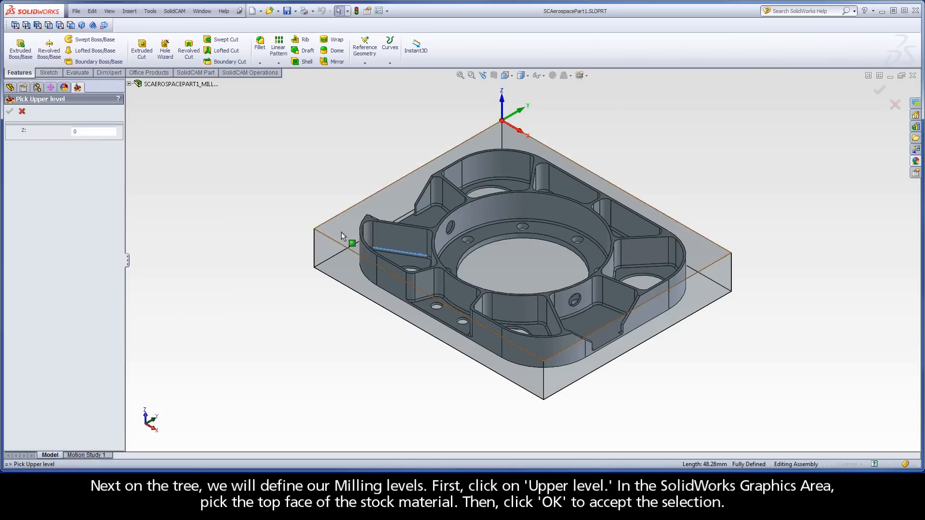
{"action": "left_click", "coordinate": [339, 229]}
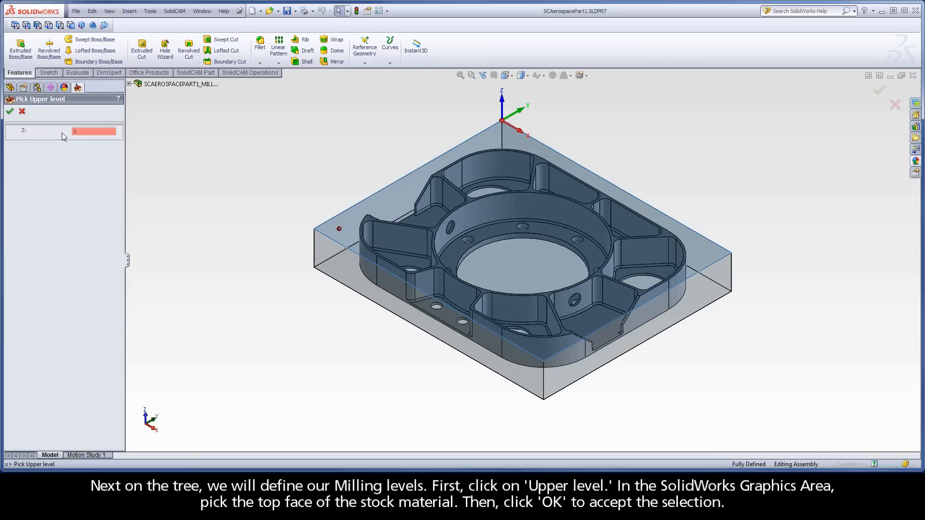
{"action": "left_click", "coordinate": [9, 111]}
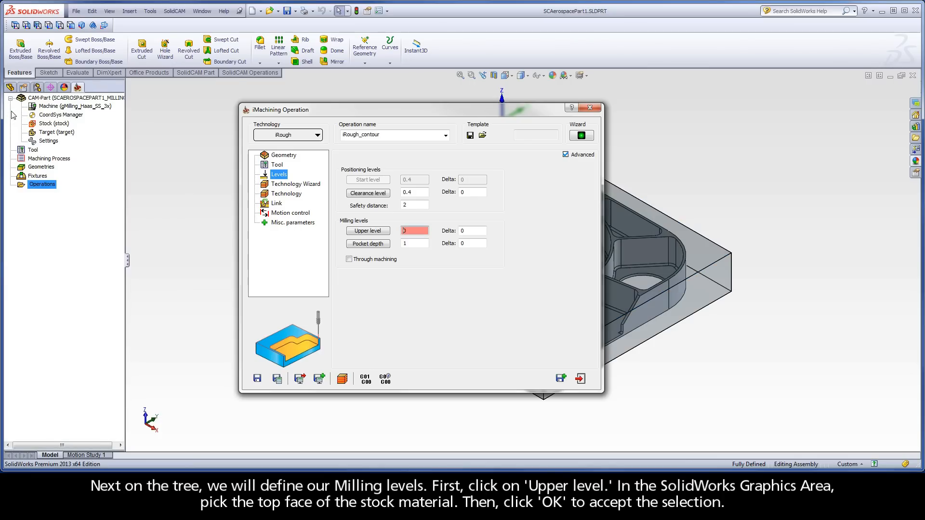
{"action": "left_click", "coordinate": [368, 244]}
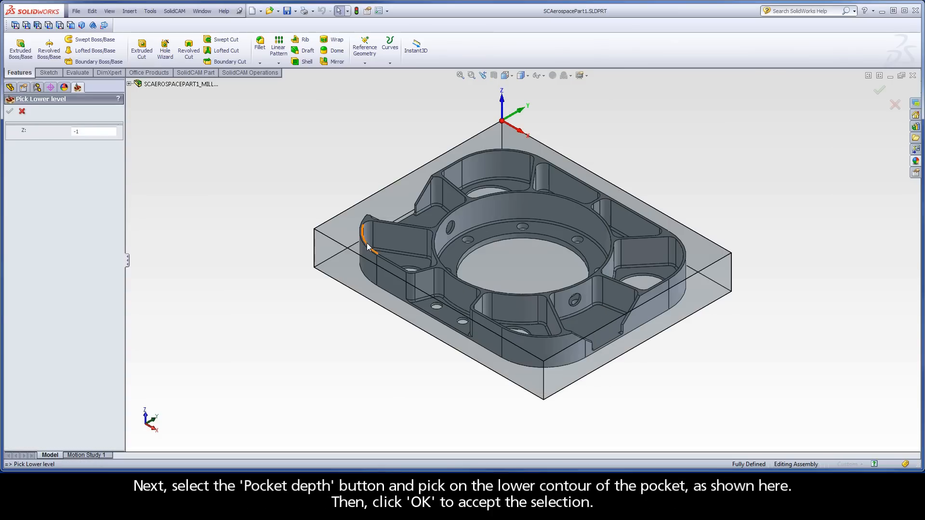
{"action": "left_click", "coordinate": [427, 257]}
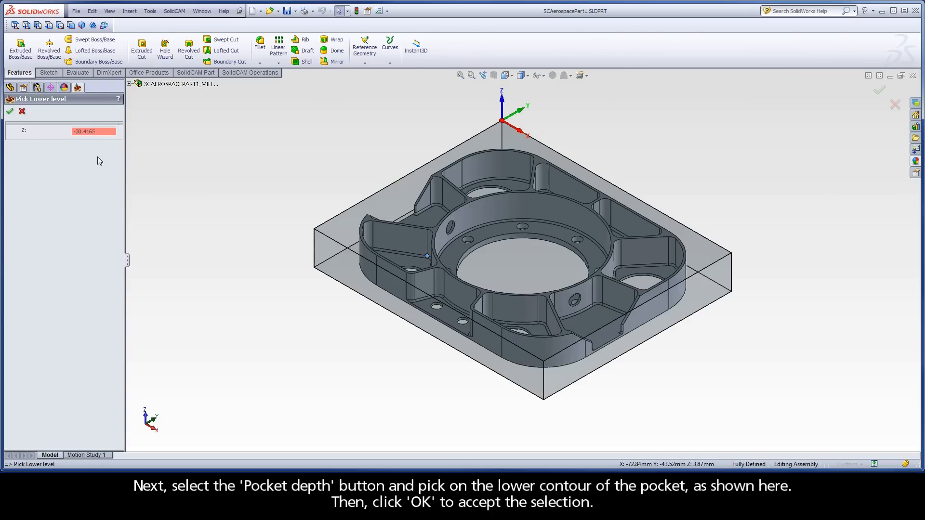
{"action": "left_click", "coordinate": [11, 114]}
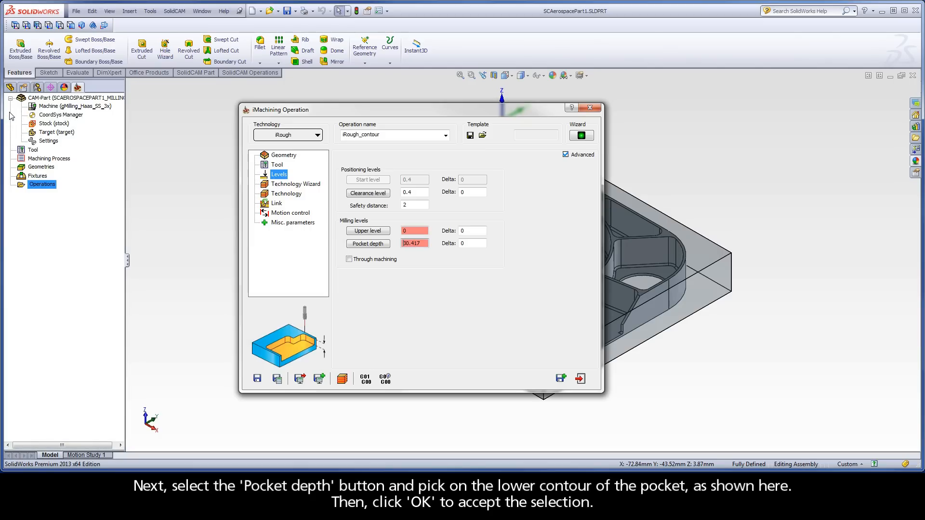
- Review the Technology Wizard's cutting conditions, then save and calculate the operation, accepting the depth below the CoordSys lower level
{"action": "left_click", "coordinate": [291, 185]}
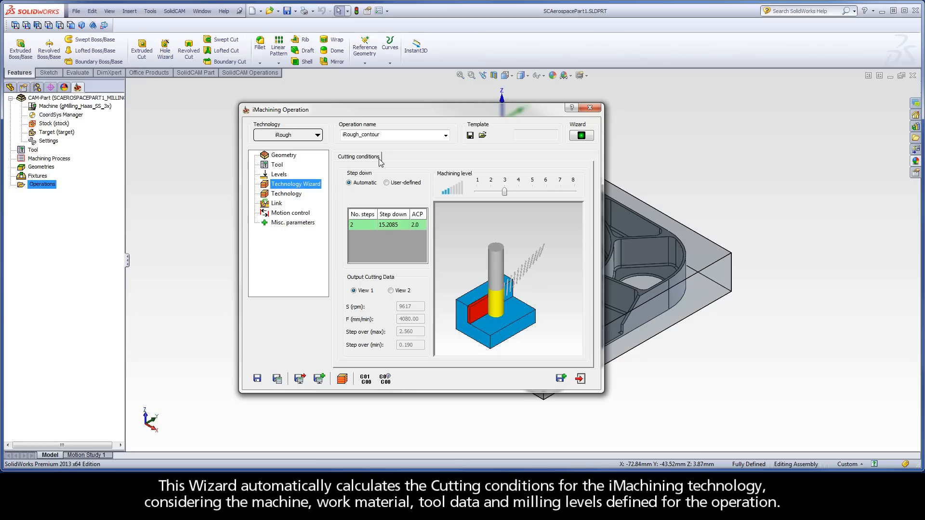
{"action": "left_click", "coordinate": [277, 379]}
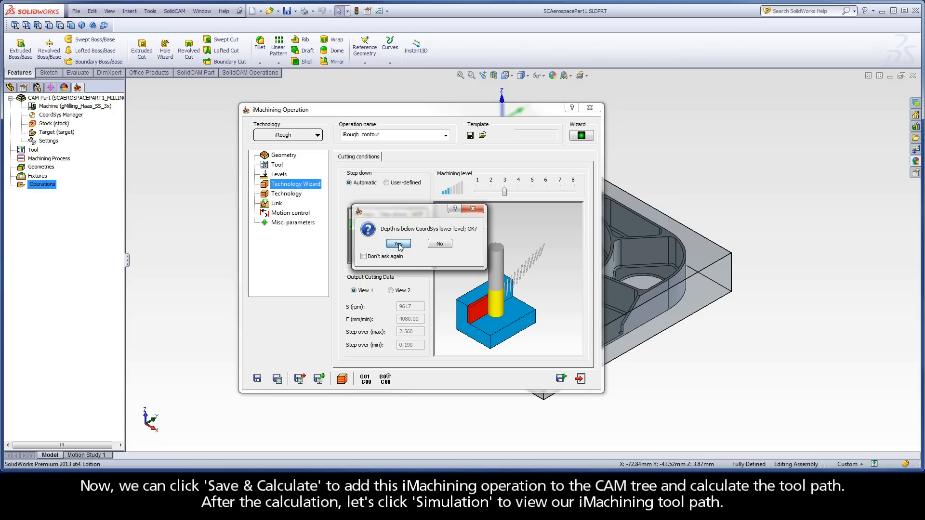
{"action": "left_click", "coordinate": [398, 244]}
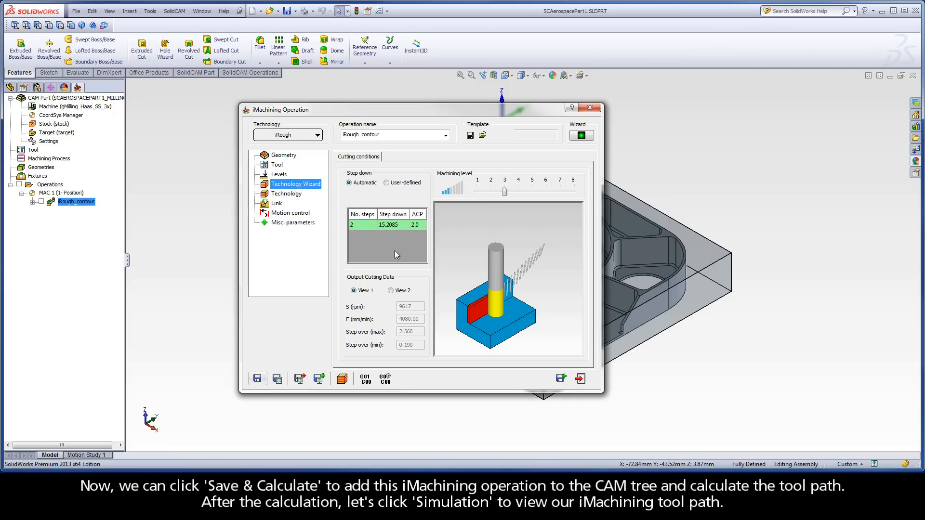
- Simulate the wireframe tool path on the model in Host CAD mode, replaying it and raising the simulation speed to maximum
{"action": "left_click", "coordinate": [343, 379]}
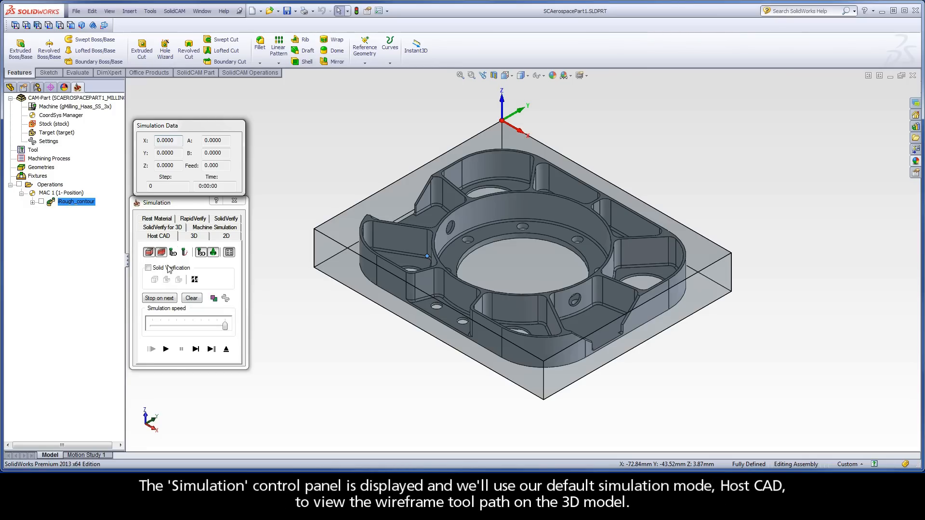
{"action": "left_click", "coordinate": [166, 349]}
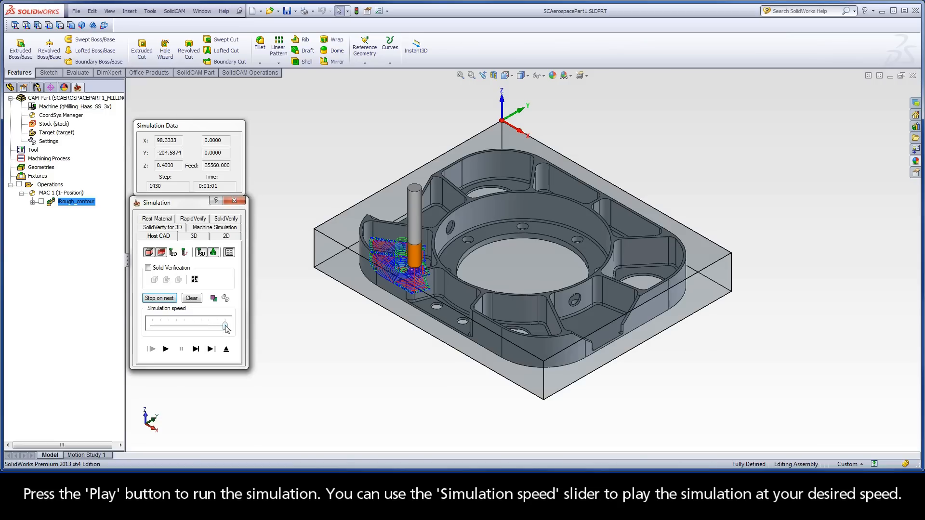
{"action": "left_click", "coordinate": [166, 350]}
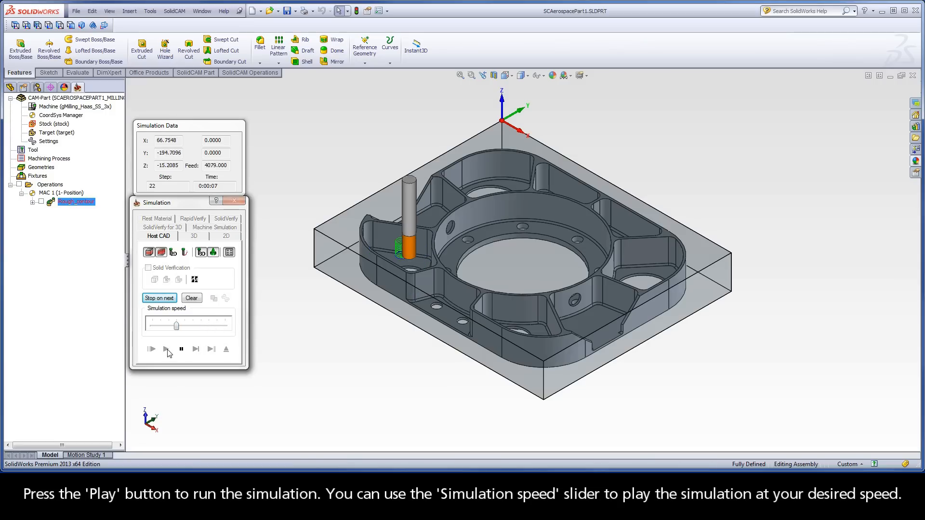
{"action": "left_click_drag", "start_coordinate": [177, 327], "coordinate": [225, 327]}
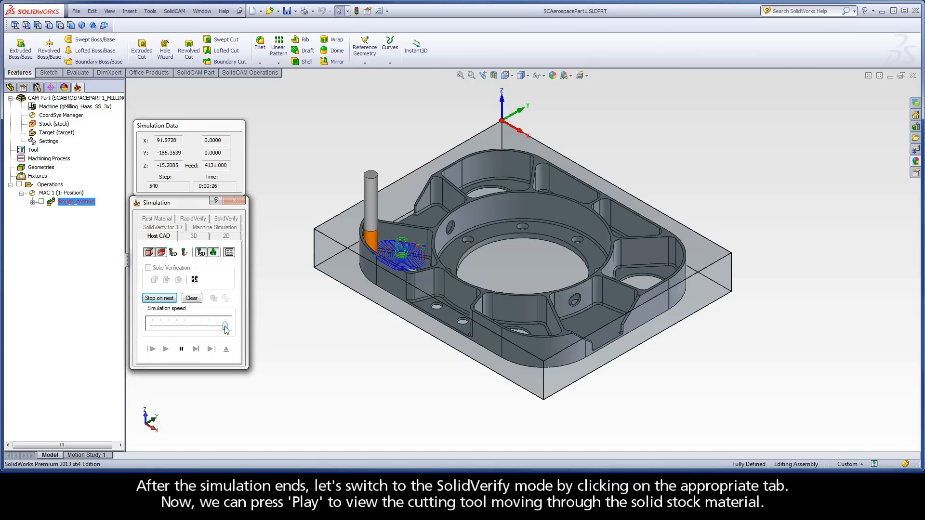
- Run the SolidVerify simulation of the pocket being cut from the solid stock, then exit the simulation
{"action": "left_click", "coordinate": [226, 220]}
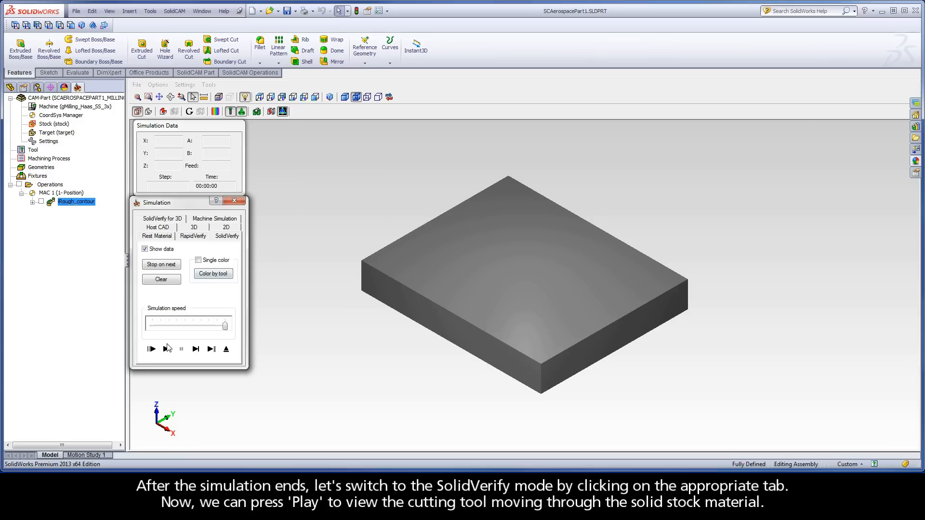
{"action": "left_click", "coordinate": [166, 349]}
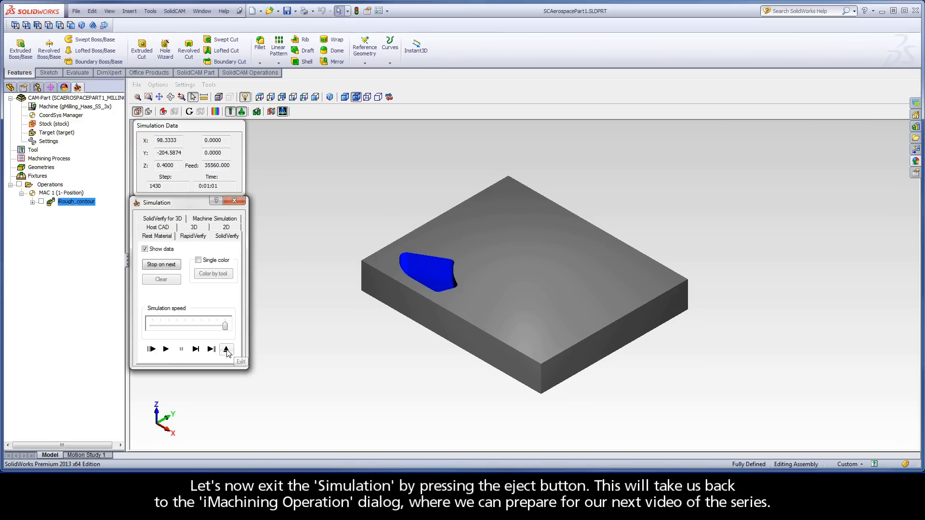
{"action": "left_click", "coordinate": [226, 350]}
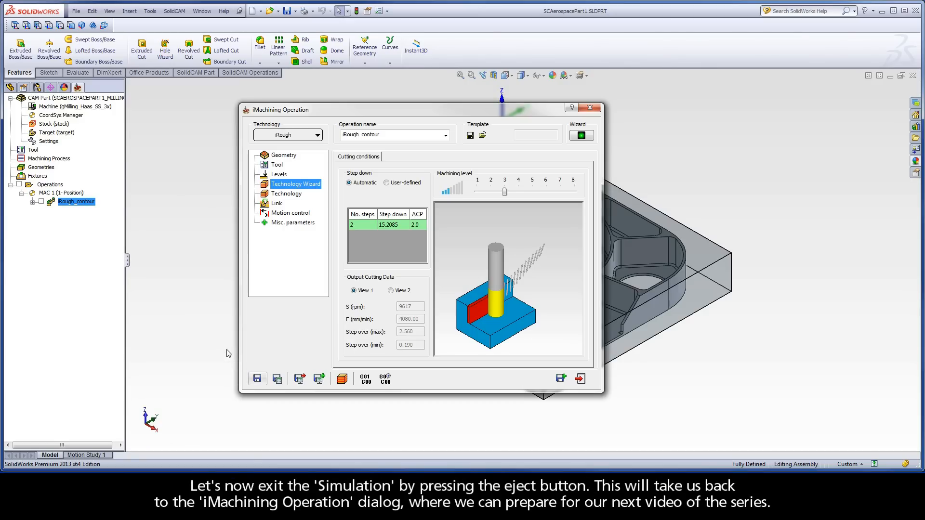